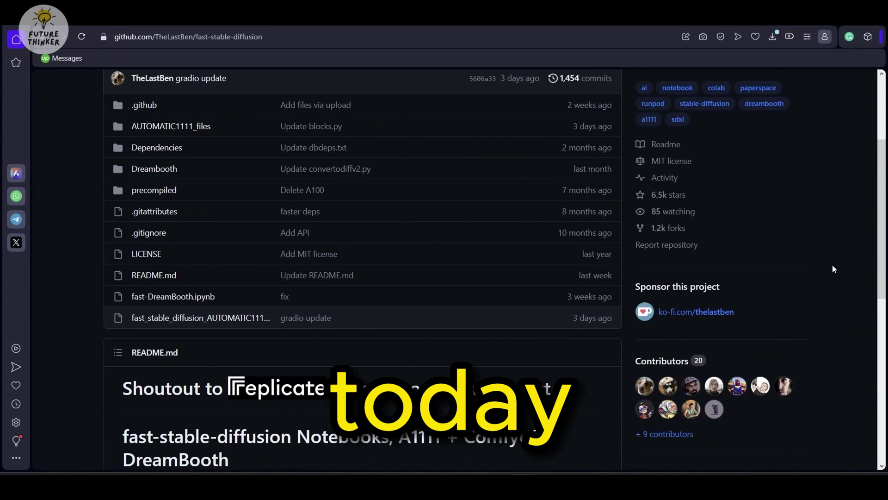
Open the Colab(pro)-AUTOMATIC1111 notebook and save a copy of it to Drive
{"action": "scroll", "coordinate": [833, 268], "scroll_direction": "down", "scroll_amount": 8}
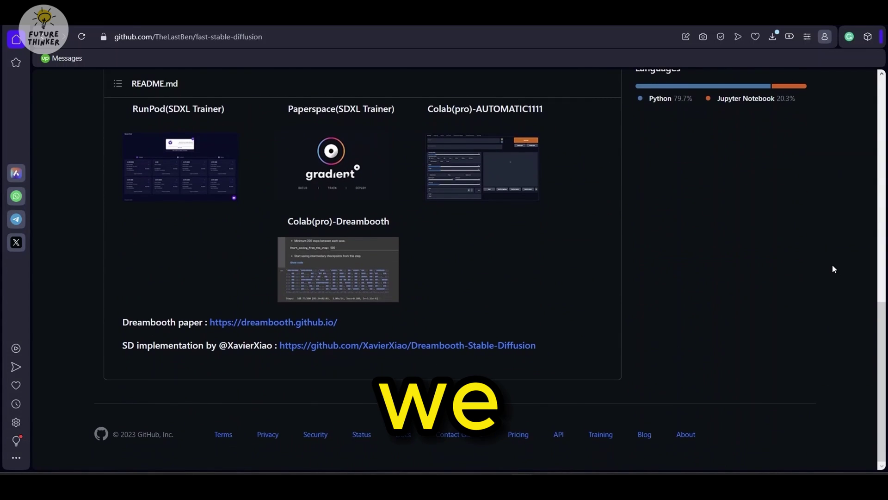
{"action": "scroll", "coordinate": [832, 264], "scroll_direction": "up", "scroll_amount": 11}
{"action": "scroll", "coordinate": [837, 271], "scroll_direction": "down", "scroll_amount": 1}
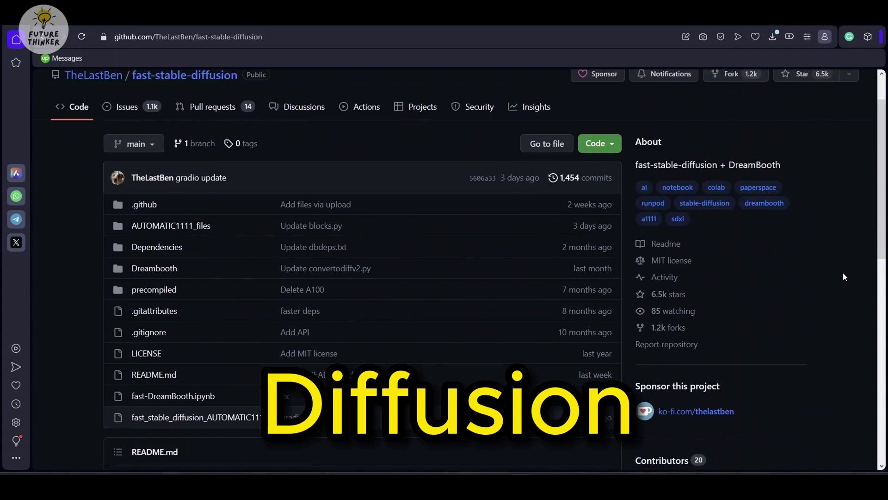
{"action": "scroll", "coordinate": [843, 273], "scroll_direction": "down", "scroll_amount": 8}
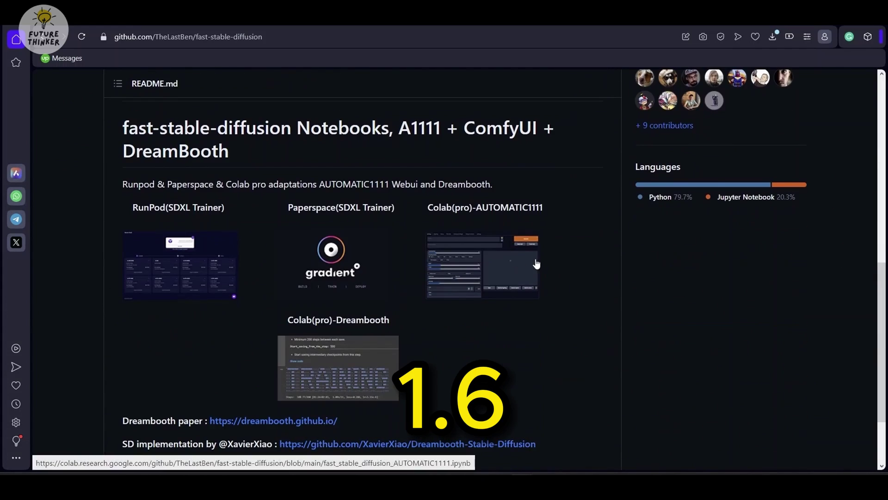
{"action": "left_click", "coordinate": [536, 263]}
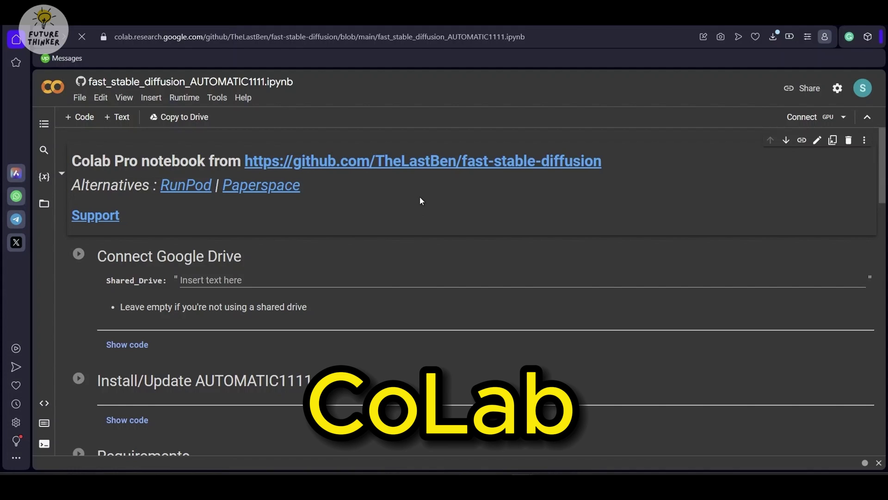
{"action": "left_click", "coordinate": [180, 116]}
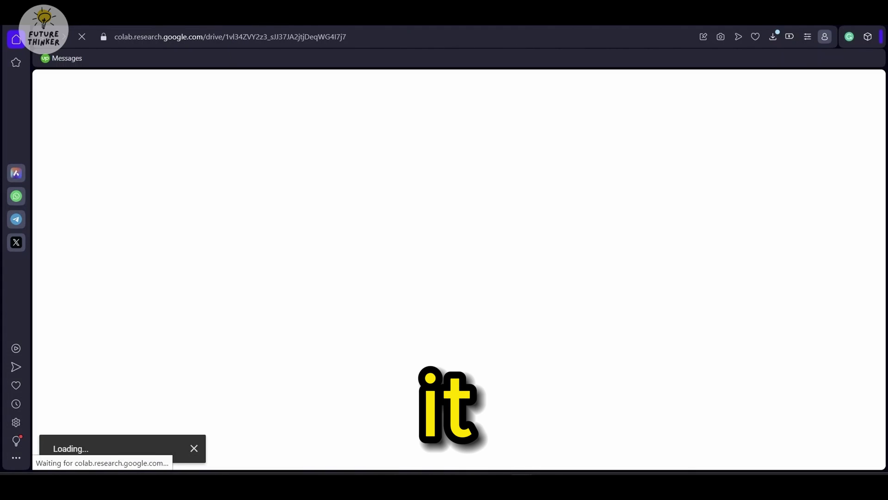
Run the Connect Google Drive cell without a GPU and allow Drive access for the chosen account
{"action": "left_click", "coordinate": [78, 254]}
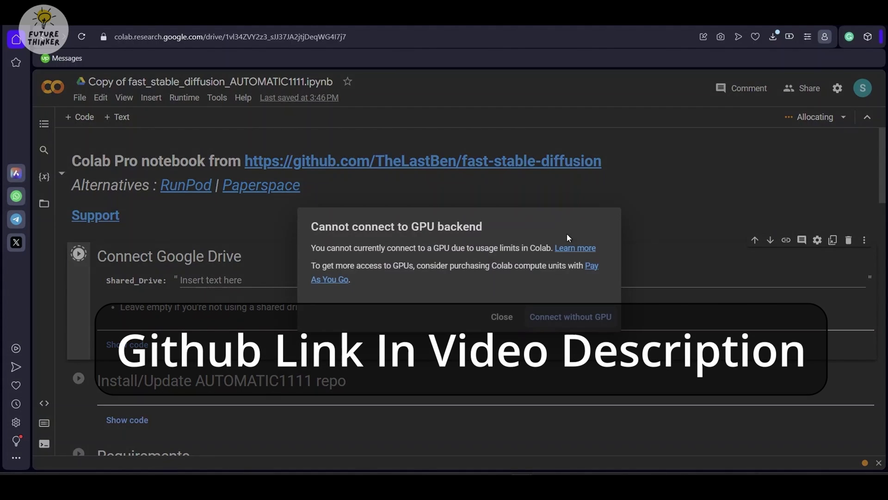
{"action": "left_click", "coordinate": [576, 317]}
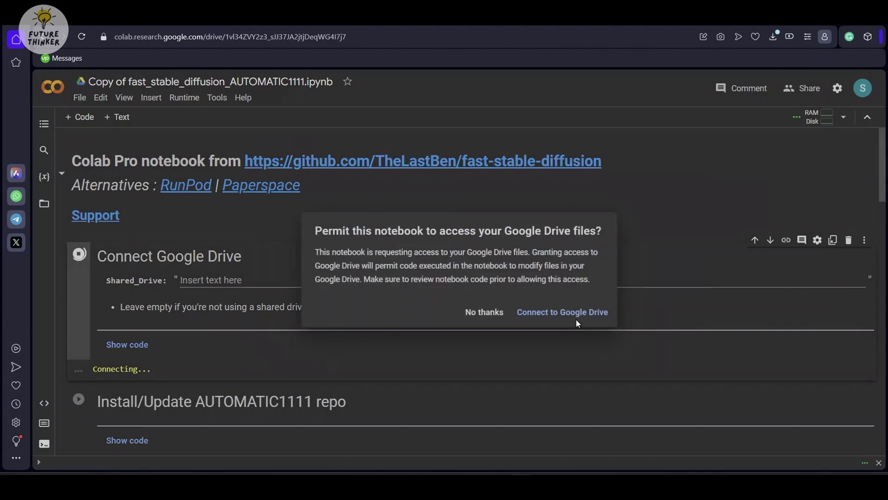
{"action": "left_click", "coordinate": [576, 319]}
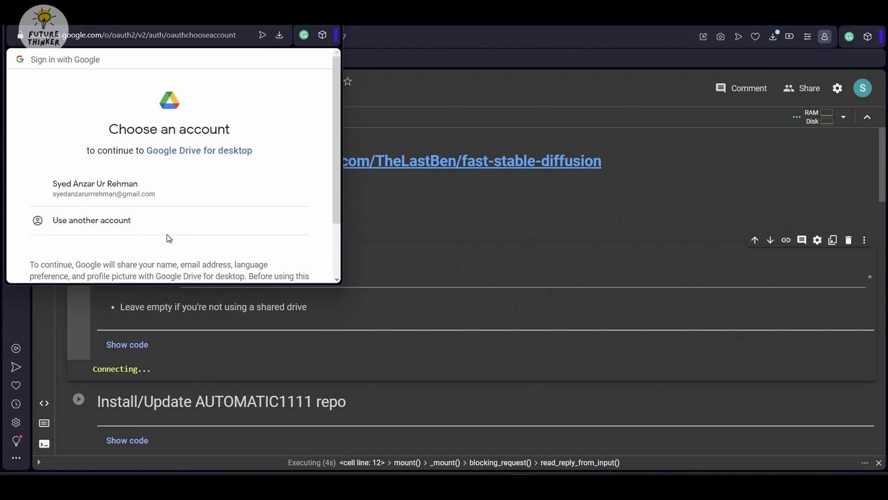
{"action": "left_click", "coordinate": [188, 191]}
{"action": "left_click", "coordinate": [282, 221]}
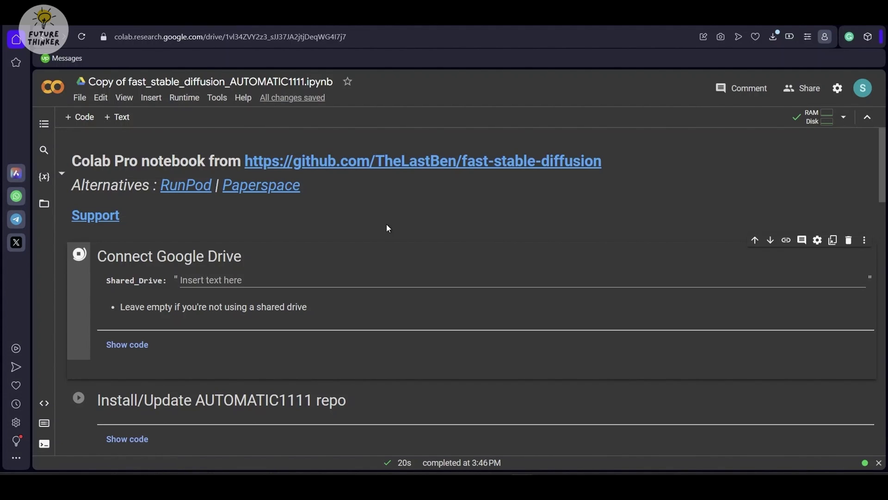
Run the Install/Update AUTOMATIC1111 repo cell and review the downloadable model versions
{"action": "scroll", "coordinate": [387, 228], "scroll_direction": "down", "scroll_amount": 5}
{"action": "left_click", "coordinate": [78, 177]}
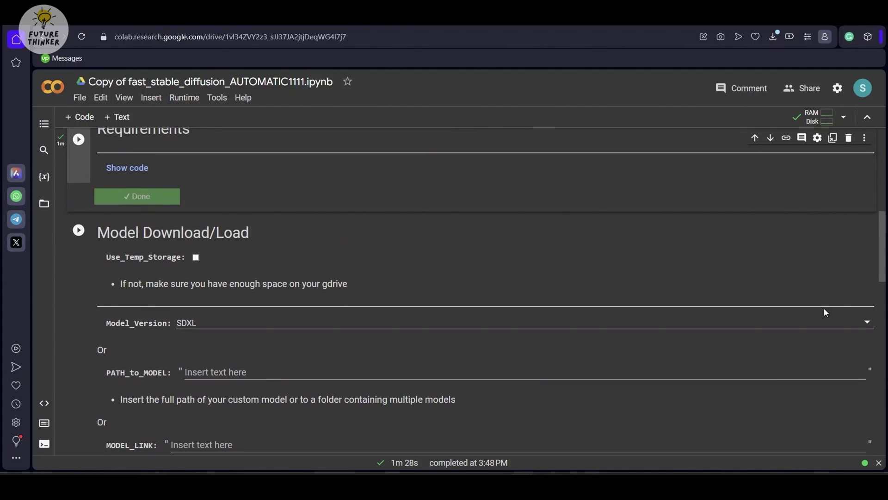
{"action": "left_click", "coordinate": [863, 323]}
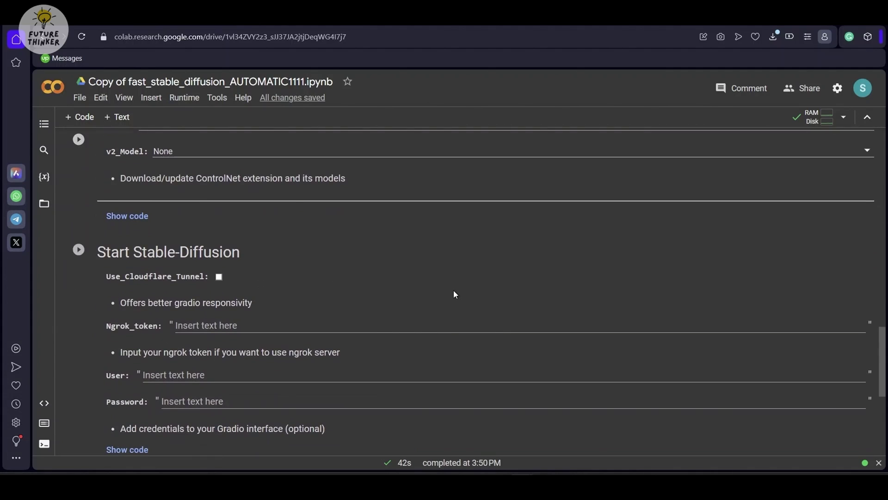
{"action": "scroll", "coordinate": [453, 289], "scroll_direction": "up", "scroll_amount": 3}
{"action": "scroll", "coordinate": [254, 237], "scroll_direction": "up", "scroll_amount": 2}
Check the LoRA_LINK field and keep the ControlNet model set to None
{"action": "left_click", "coordinate": [178, 254]}
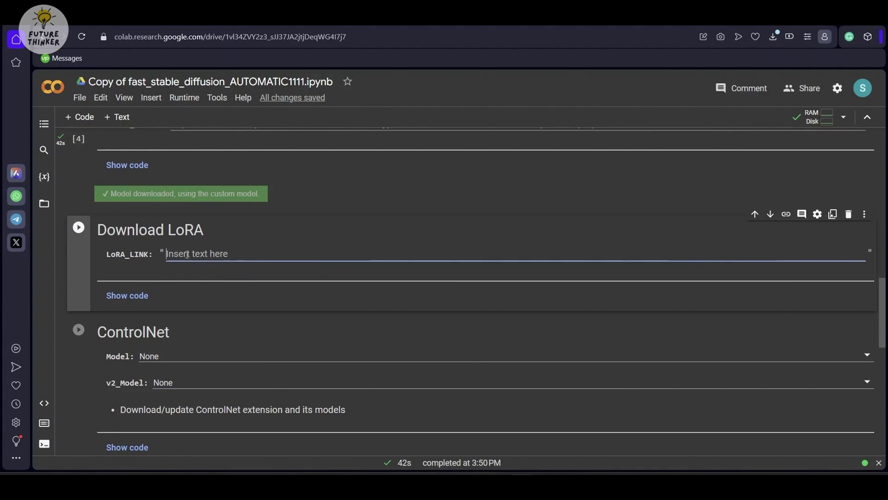
{"action": "scroll", "coordinate": [234, 257], "scroll_direction": "down", "scroll_amount": 2}
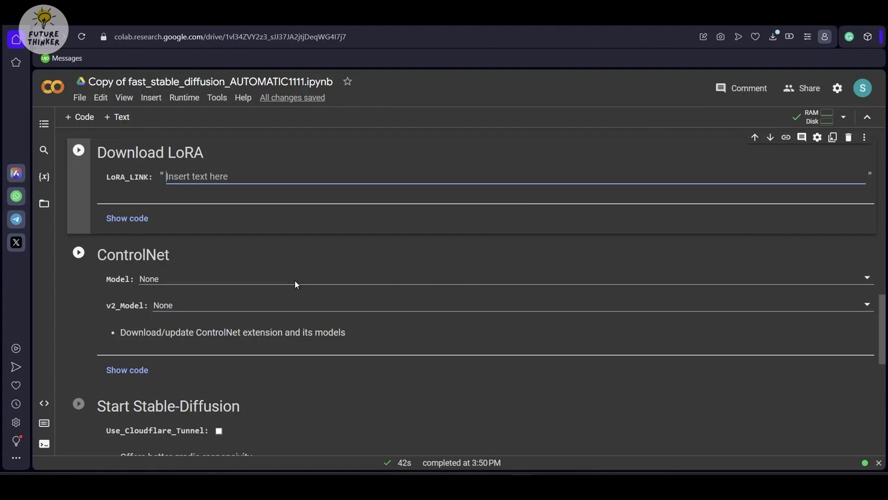
{"action": "left_click", "coordinate": [295, 279]}
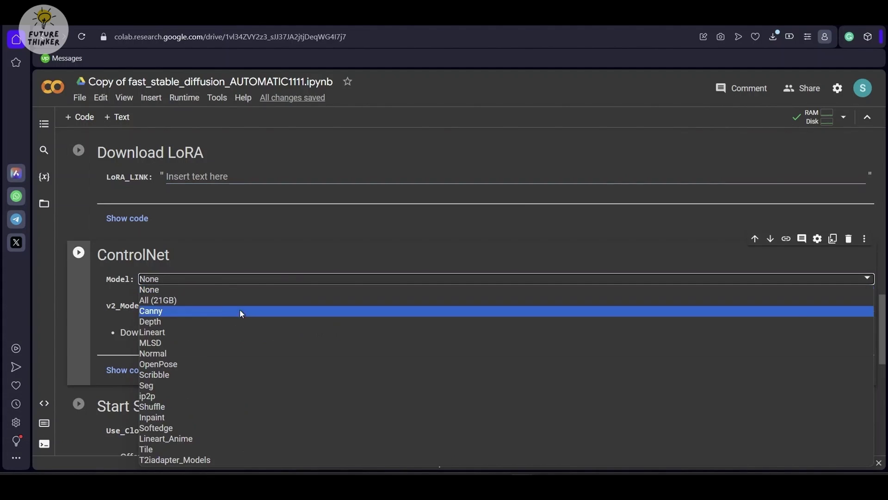
{"action": "left_click", "coordinate": [163, 268]}
{"action": "scroll", "coordinate": [157, 296], "scroll_direction": "down", "scroll_amount": 4}
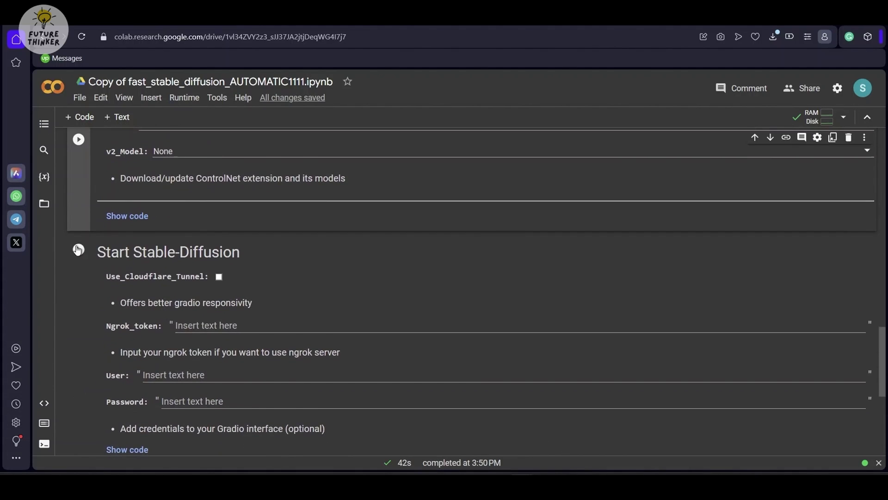
Start the Stable Diffusion server and open the gradio.live URL it prints
{"action": "left_click", "coordinate": [168, 253]}
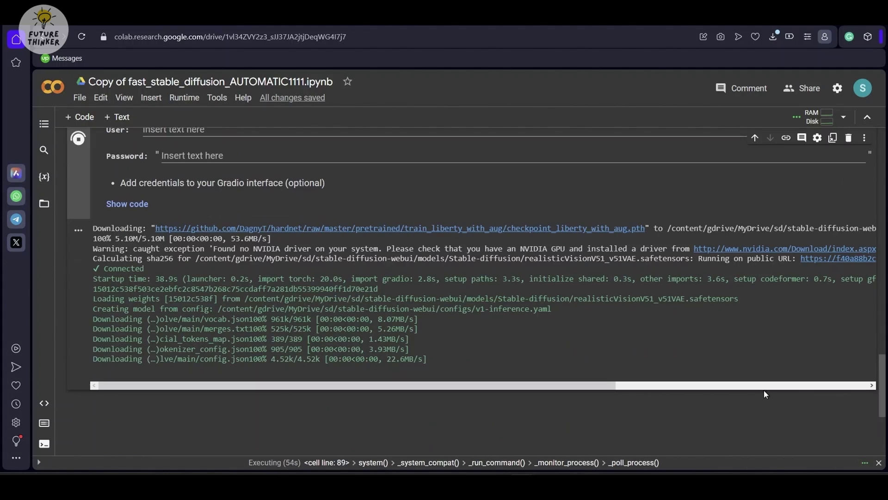
{"action": "scroll", "coordinate": [756, 244], "scroll_direction": "right", "scroll_amount": 5}
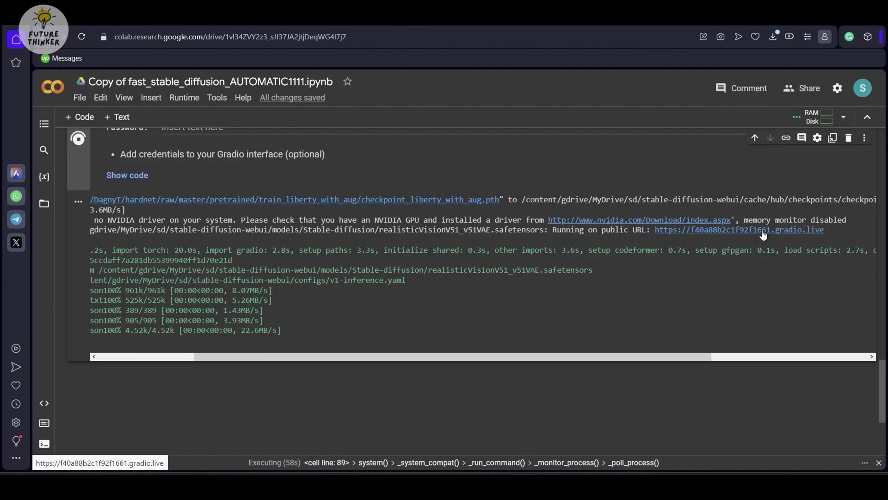
{"action": "left_click", "coordinate": [763, 236]}
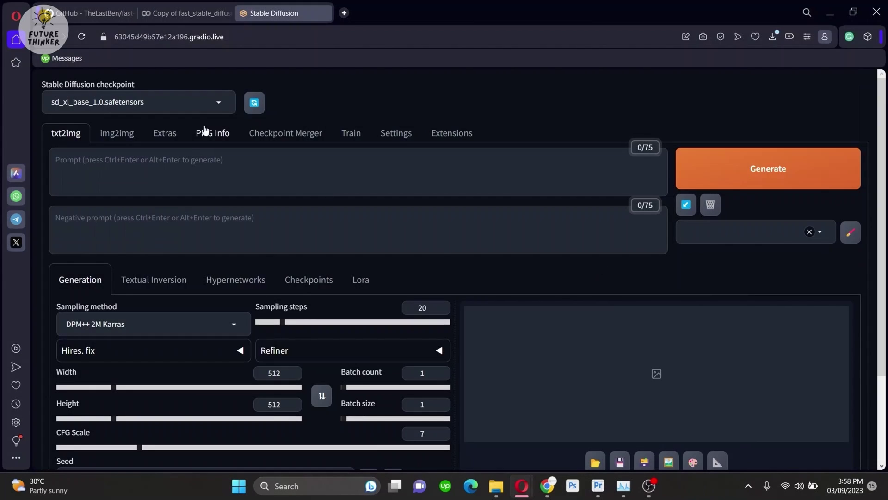
{"action": "left_click", "coordinate": [144, 102]}
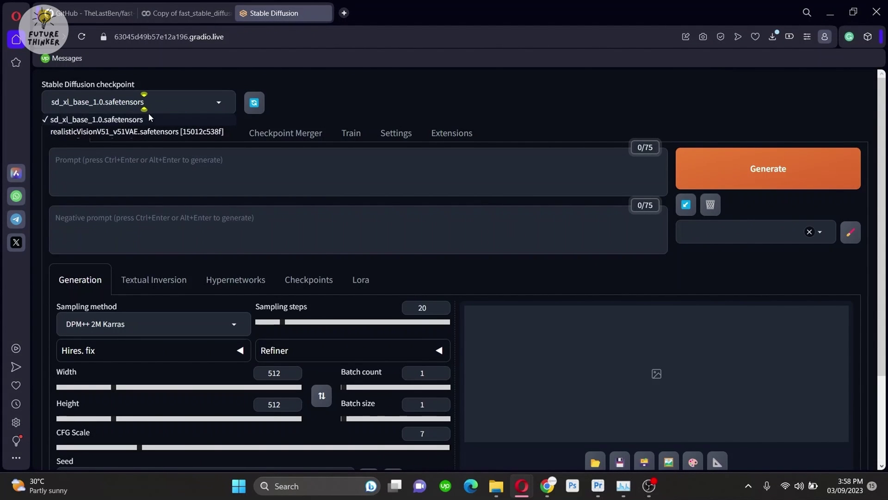
{"action": "left_click", "coordinate": [305, 111]}
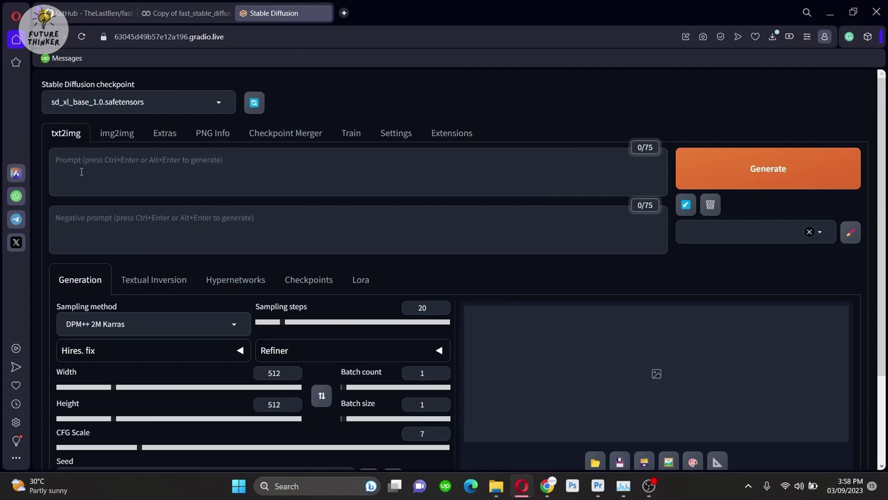
{"action": "scroll", "coordinate": [457, 288], "scroll_direction": "down", "scroll_amount": 3}
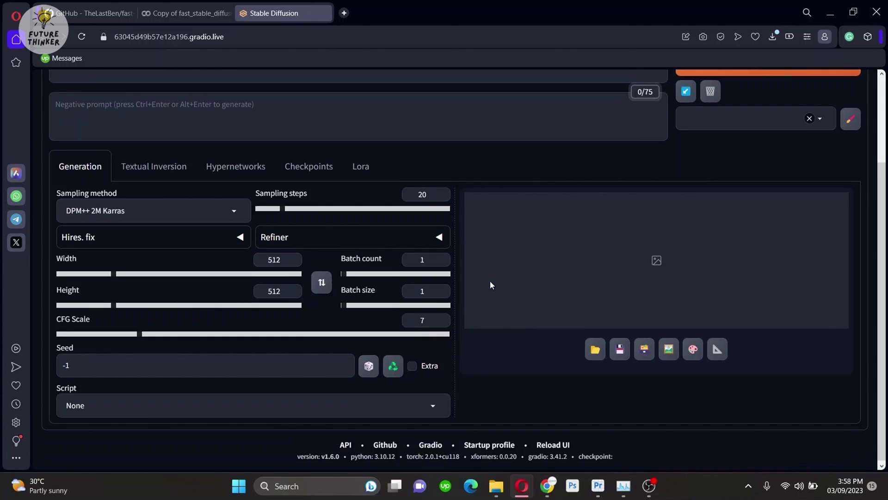
{"action": "scroll", "coordinate": [491, 284], "scroll_direction": "up", "scroll_amount": 3}
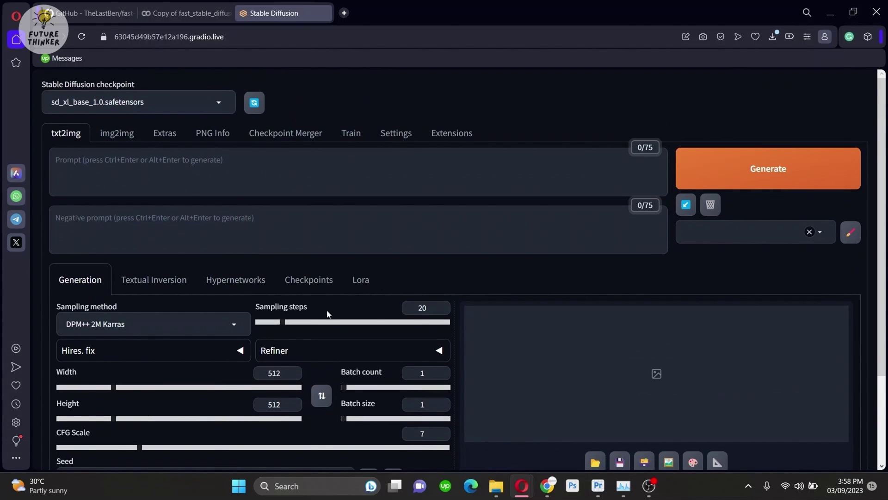
{"action": "left_click", "coordinate": [172, 285]}
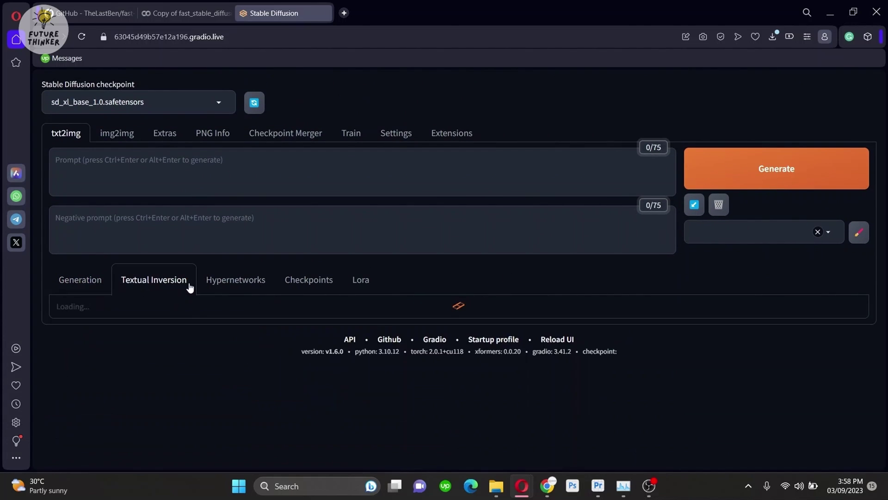
{"action": "left_click", "coordinate": [238, 281]}
{"action": "left_click", "coordinate": [319, 287]}
{"action": "left_click", "coordinate": [360, 285]}
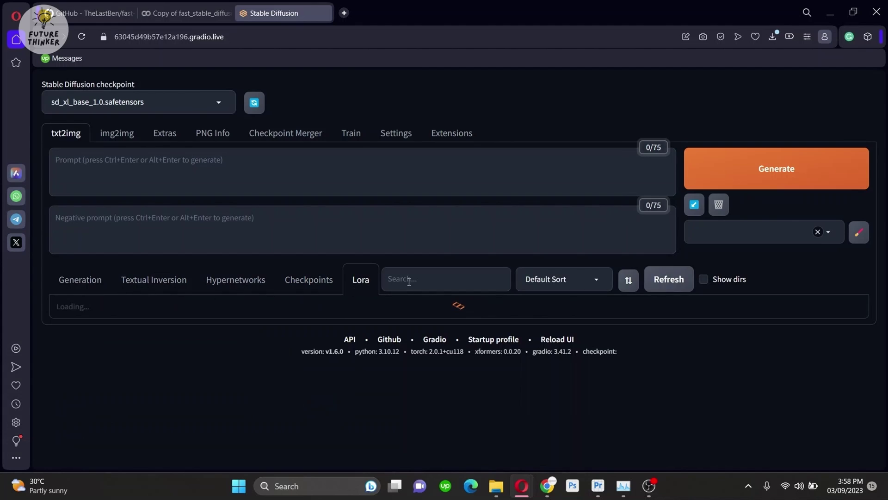
{"action": "left_click", "coordinate": [72, 288]}
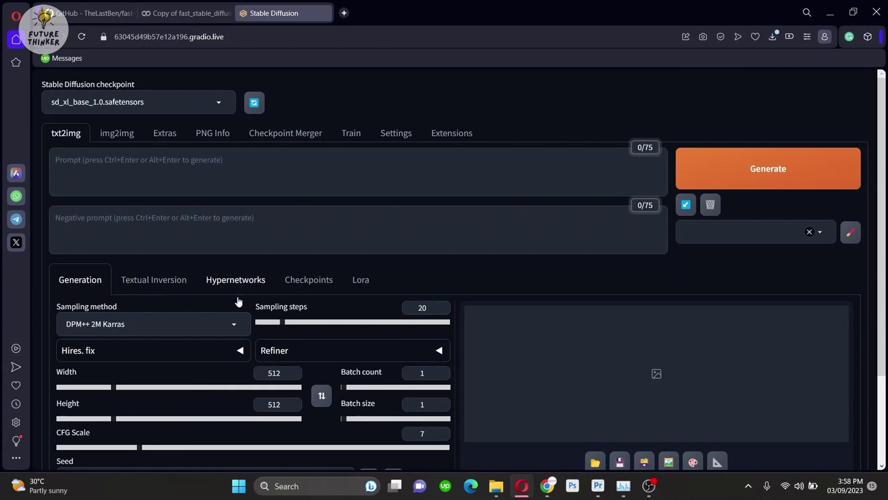
{"action": "left_click", "coordinate": [225, 323]}
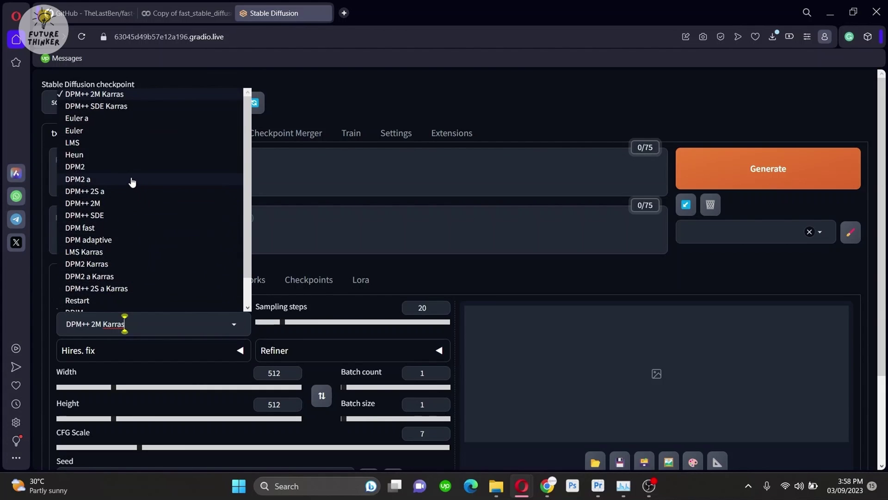
{"action": "scroll", "coordinate": [130, 182], "scroll_direction": "down", "scroll_amount": 2}
{"action": "scroll", "coordinate": [131, 182], "scroll_direction": "up", "scroll_amount": 2}
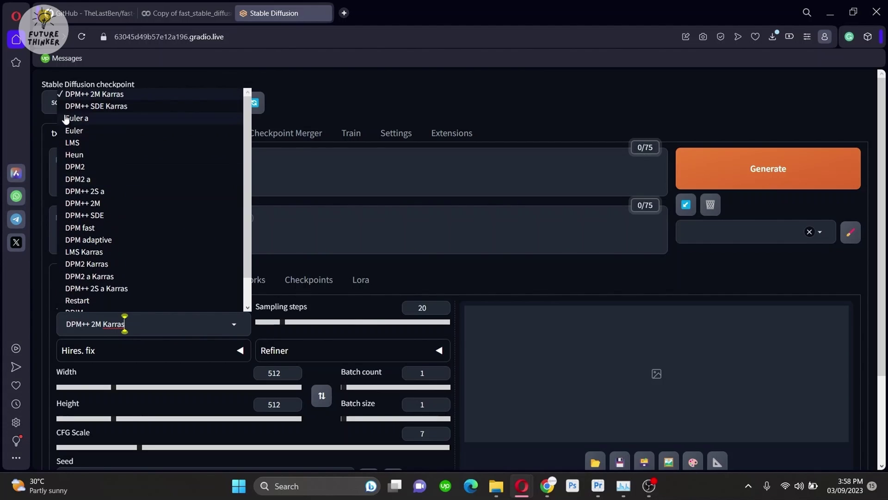
{"action": "scroll", "coordinate": [82, 269], "scroll_direction": "down", "scroll_amount": 1}
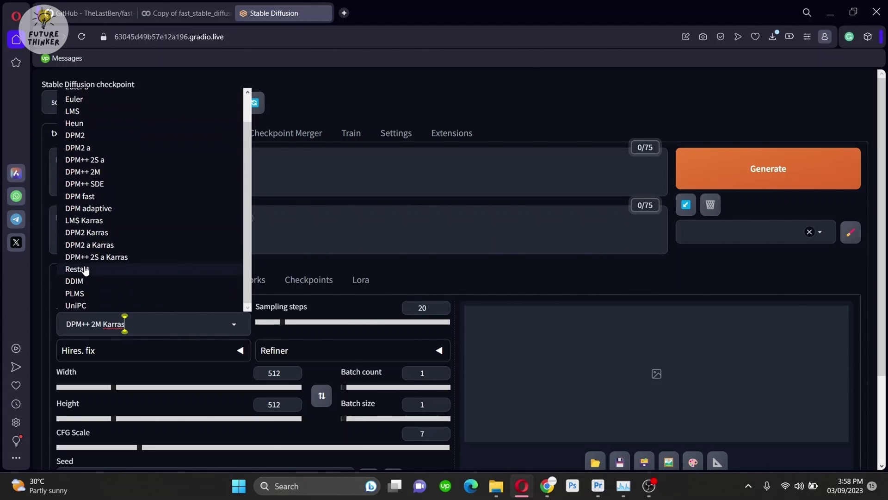
{"action": "scroll", "coordinate": [87, 176], "scroll_direction": "up", "scroll_amount": 2}
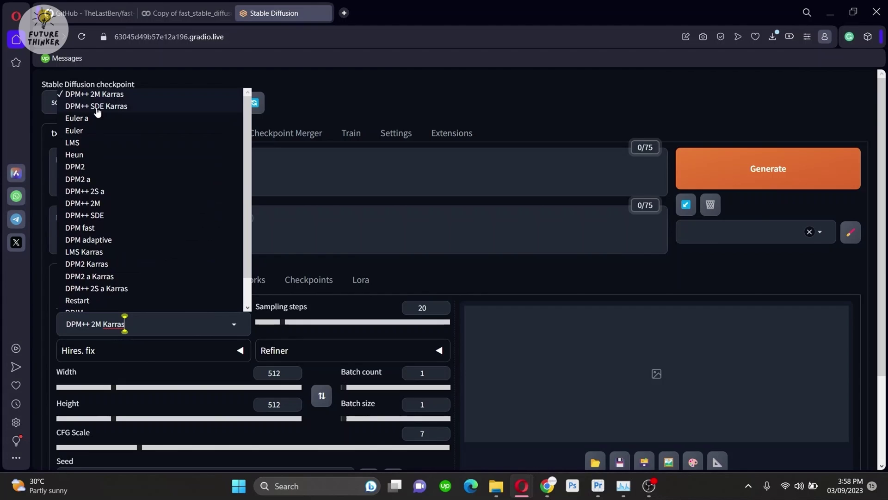
{"action": "left_click", "coordinate": [305, 116]}
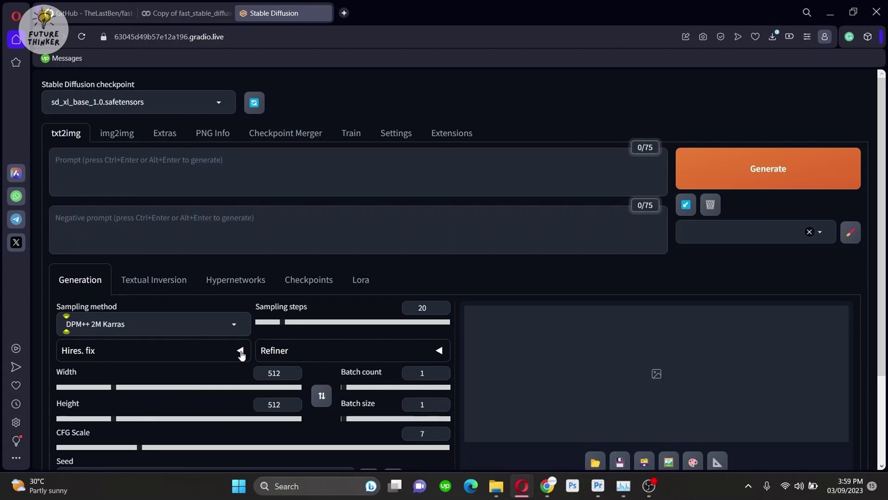
Expand Hires. fix and review the upscaler list, keeping Latent with Upscale by 2
{"action": "left_click", "coordinate": [240, 350]}
{"action": "scroll", "coordinate": [234, 345], "scroll_direction": "down", "scroll_amount": 2}
{"action": "left_click", "coordinate": [169, 306]}
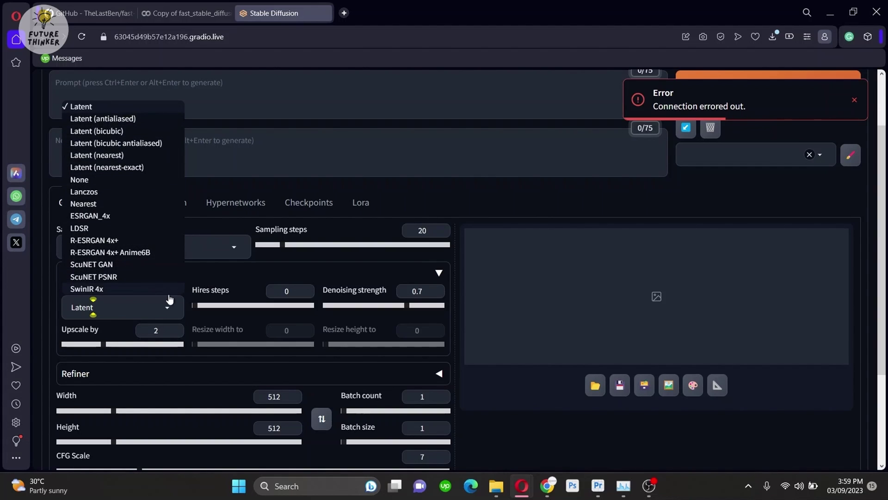
{"action": "left_click", "coordinate": [189, 280]}
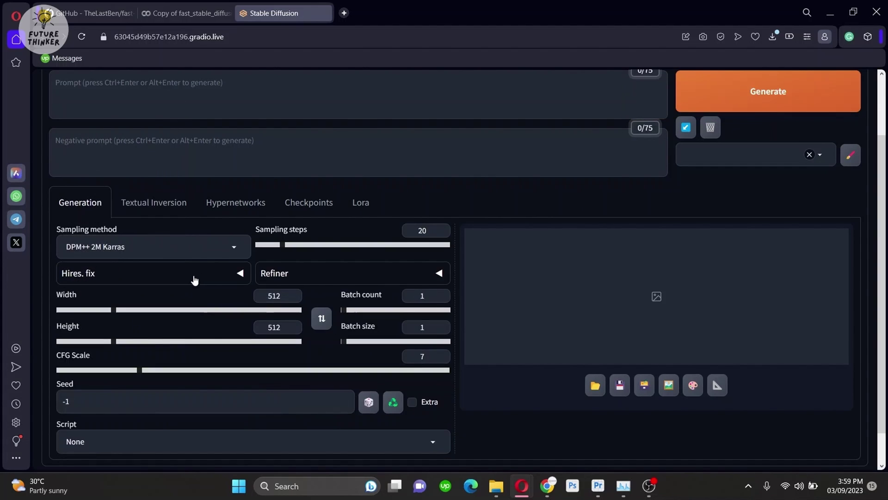
{"action": "left_click", "coordinate": [235, 277]}
{"action": "scroll", "coordinate": [248, 351], "scroll_direction": "down", "scroll_amount": 3}
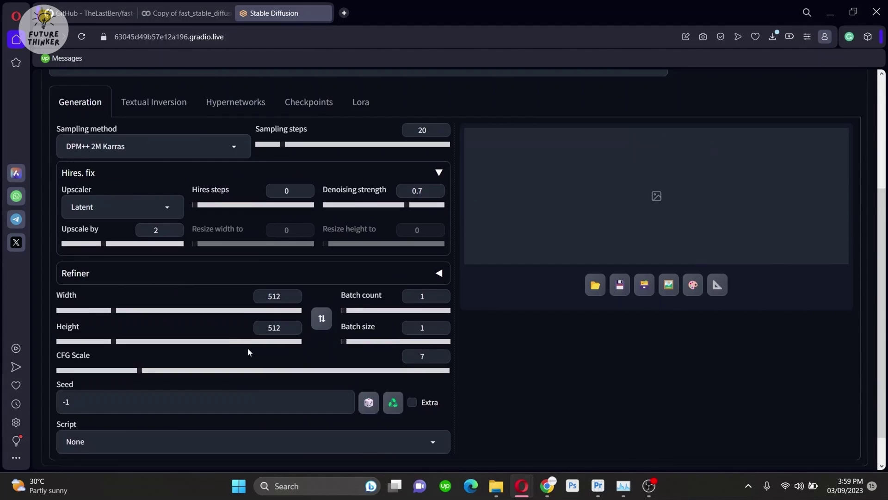
{"action": "scroll", "coordinate": [254, 347], "scroll_direction": "up", "scroll_amount": 2}
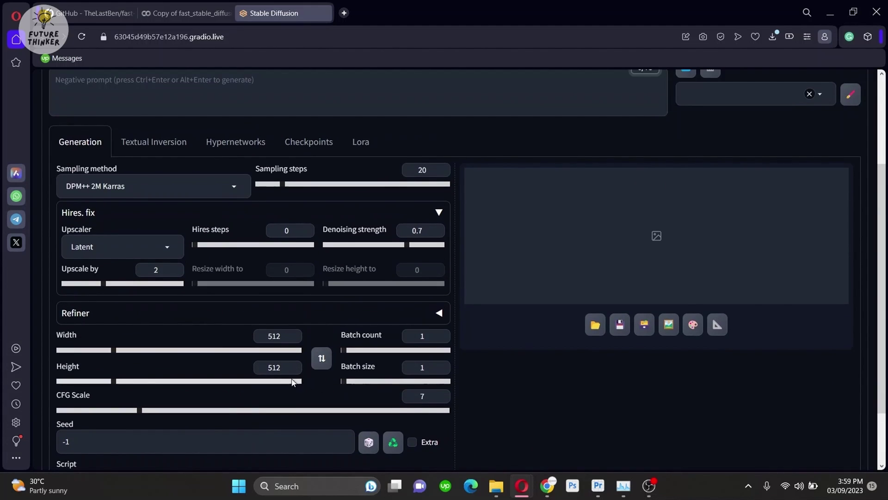
{"action": "scroll", "coordinate": [384, 295], "scroll_direction": "up", "scroll_amount": 2}
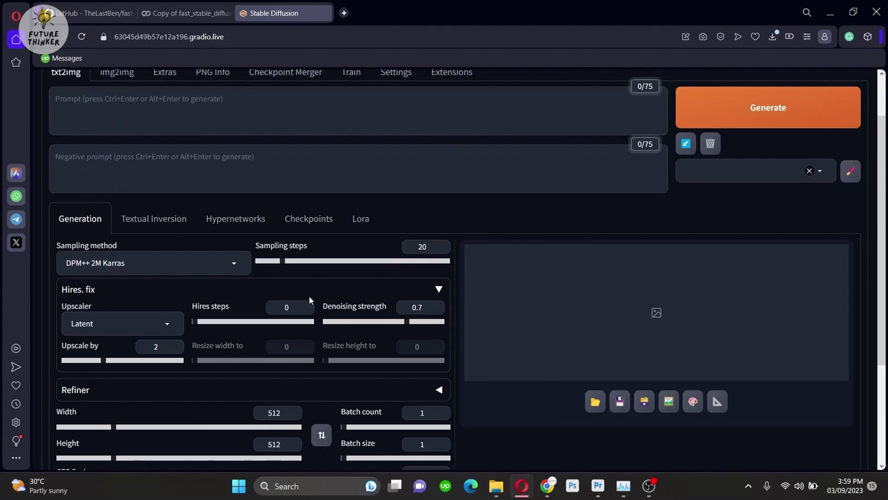
Expand Refiner and choose sd_xl_base_1.0.safetensors as its checkpoint
{"action": "scroll", "coordinate": [404, 321], "scroll_direction": "down", "scroll_amount": 2}
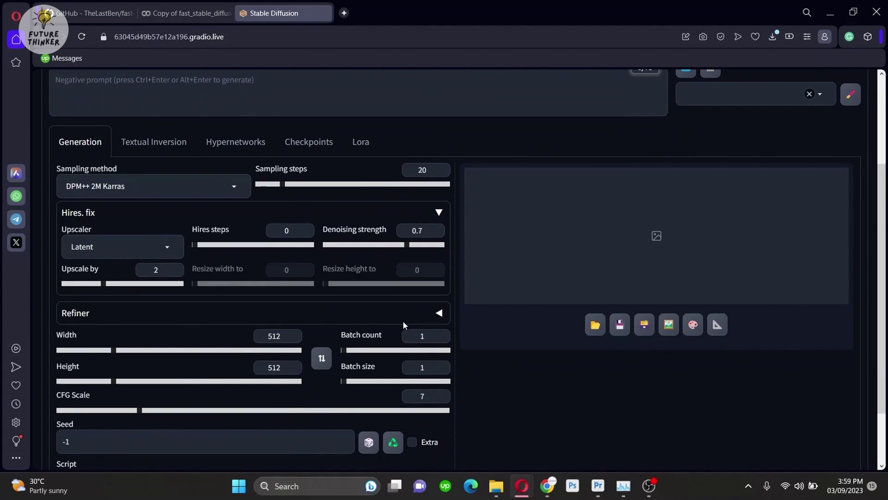
{"action": "left_click", "coordinate": [439, 313]}
{"action": "left_click", "coordinate": [222, 348]}
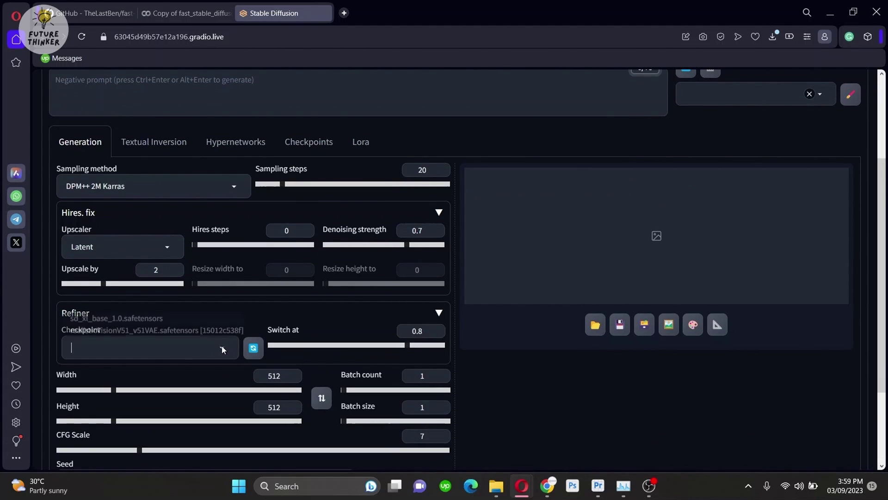
{"action": "left_click", "coordinate": [149, 318]}
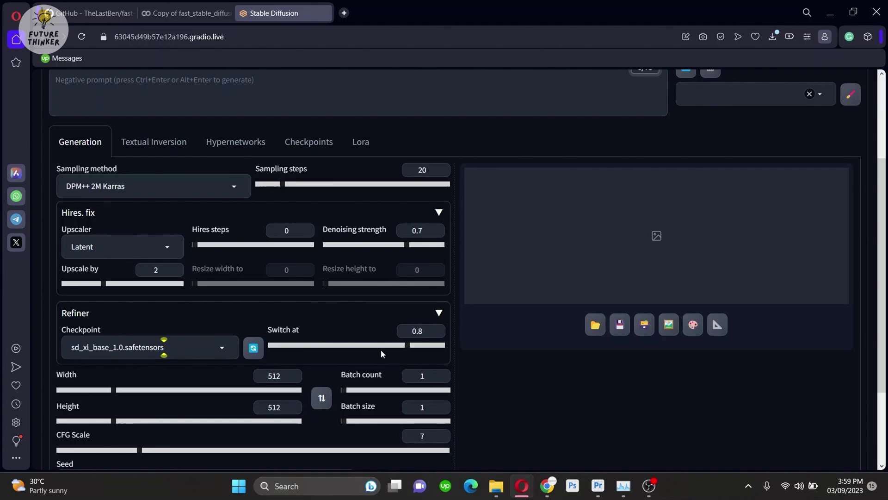
{"action": "scroll", "coordinate": [414, 356], "scroll_direction": "down", "scroll_amount": 2}
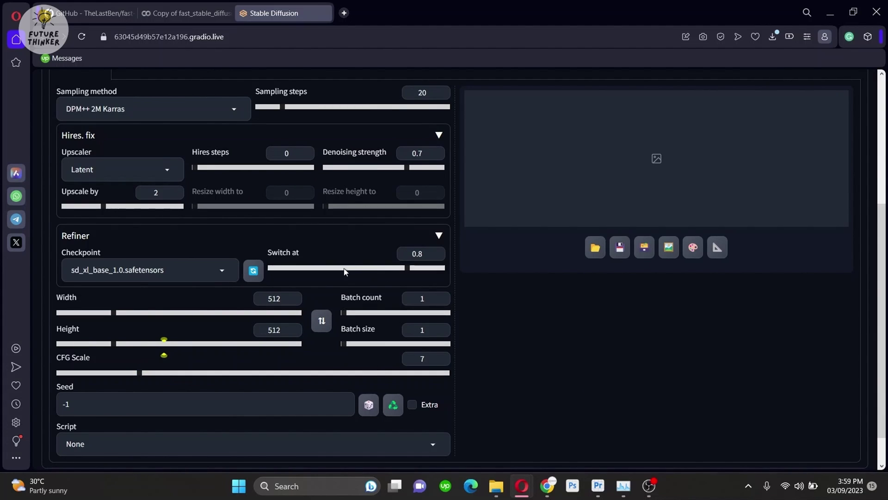
Collapse the Refiner and Hires. fix sections and return to the top of txt2img
{"action": "left_click", "coordinate": [438, 236]}
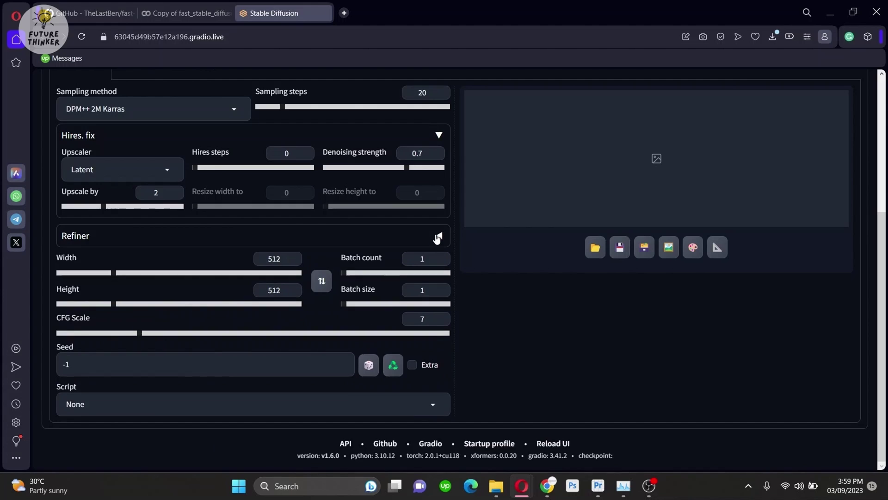
{"action": "scroll", "coordinate": [435, 231], "scroll_direction": "up", "scroll_amount": 3}
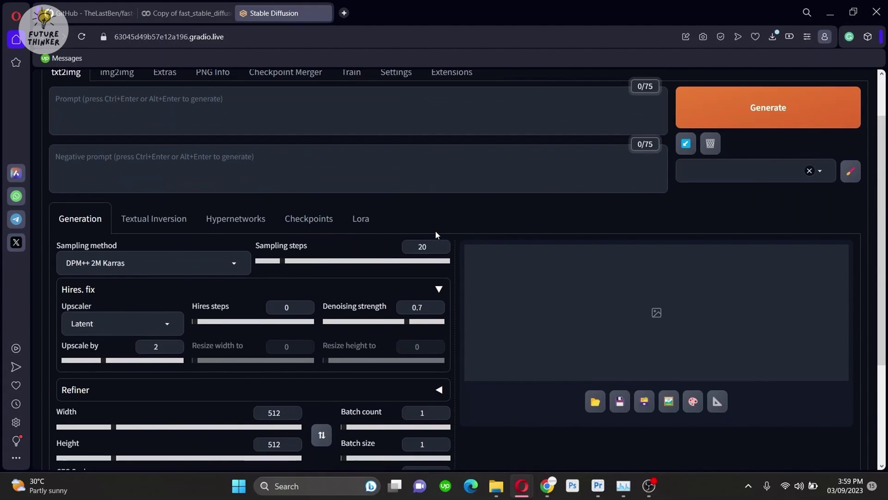
{"action": "left_click", "coordinate": [437, 290]}
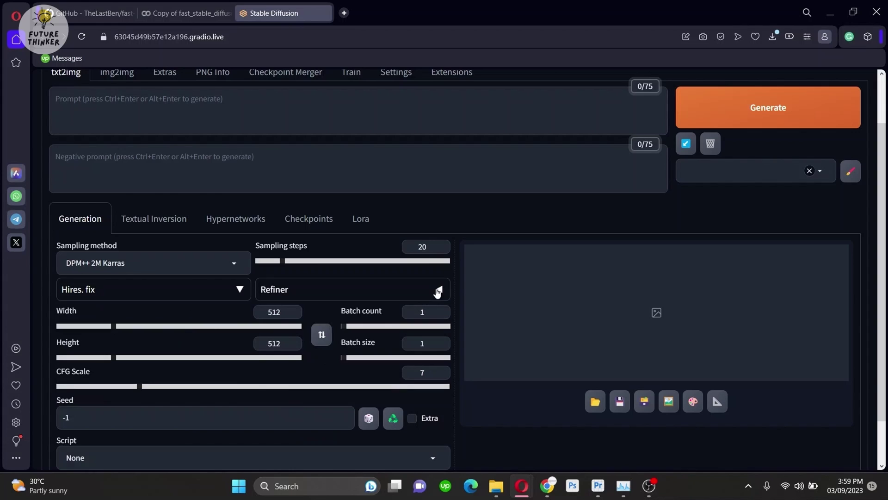
{"action": "scroll", "coordinate": [422, 307], "scroll_direction": "down", "scroll_amount": 1}
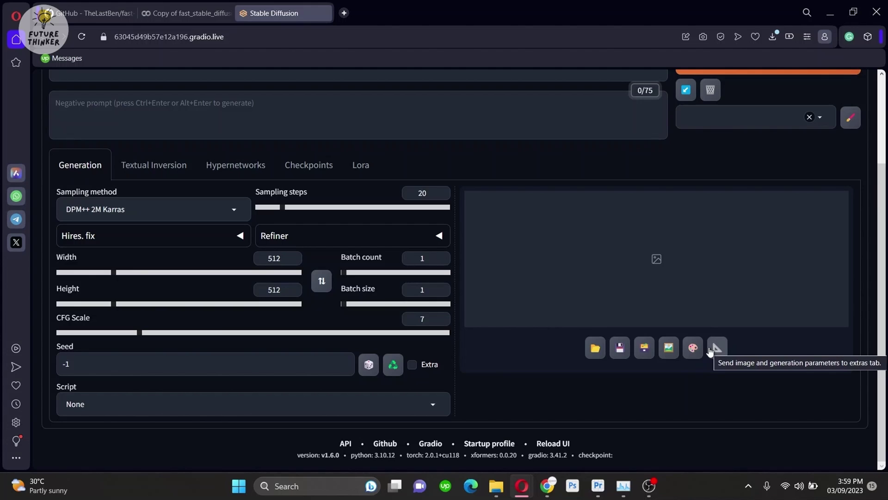
{"action": "scroll", "coordinate": [633, 324], "scroll_direction": "up", "scroll_amount": 3}
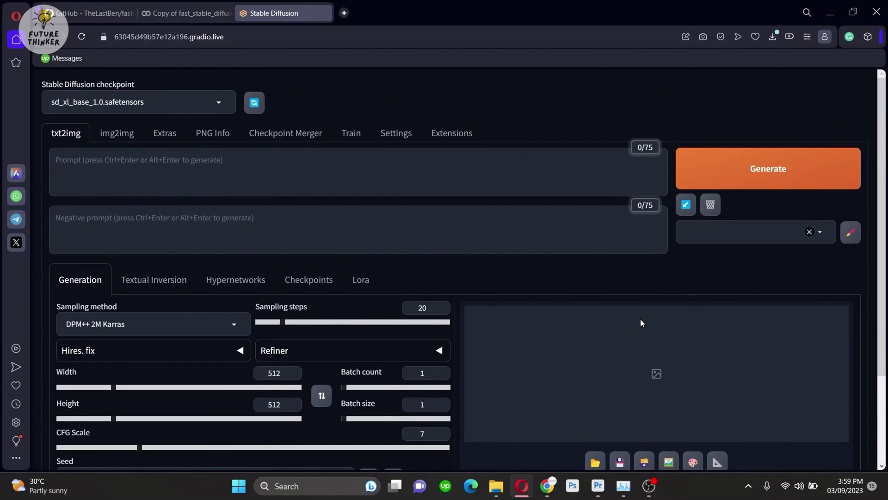
Load the catalogue of available extensions on the Extensions page
{"action": "left_click", "coordinate": [456, 136]}
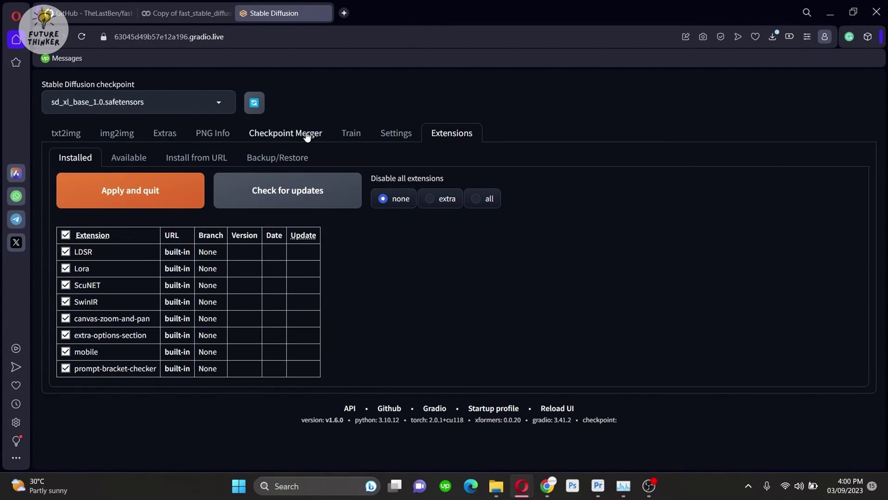
{"action": "left_click", "coordinate": [128, 157]}
{"action": "left_click", "coordinate": [230, 237]}
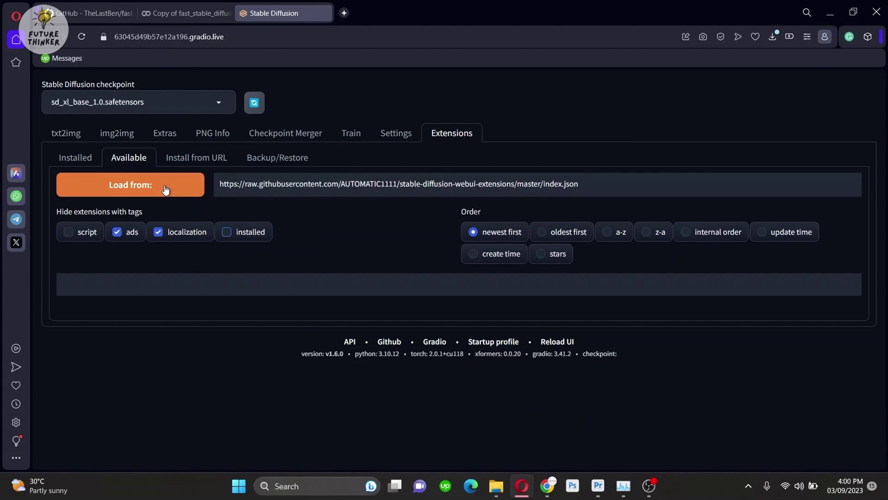
{"action": "left_click", "coordinate": [173, 190]}
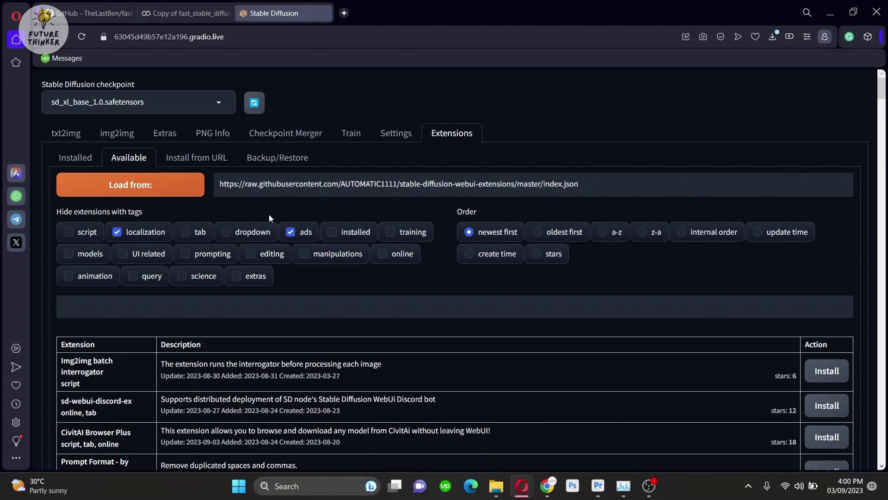
Search 'sdxl', install Style Selector for SDXL 1.0, and check installed extensions for updates
{"action": "left_click", "coordinate": [186, 307]}
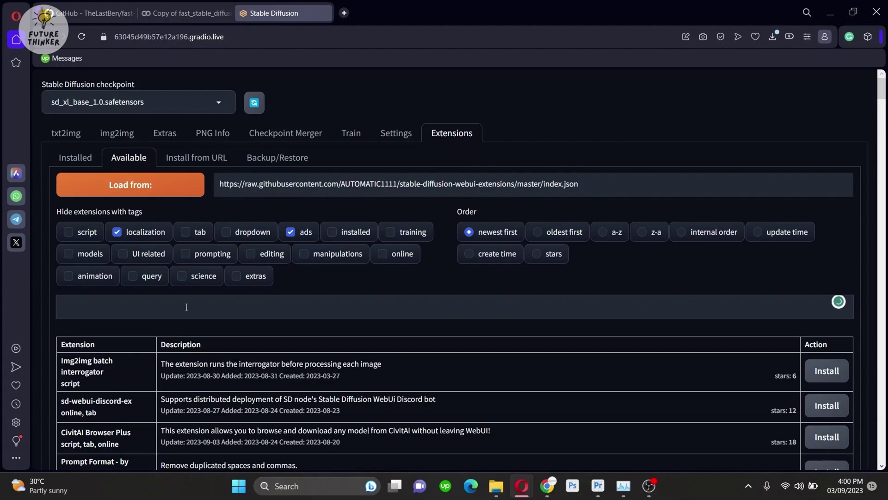
{"action": "type", "text": "sdxl"}
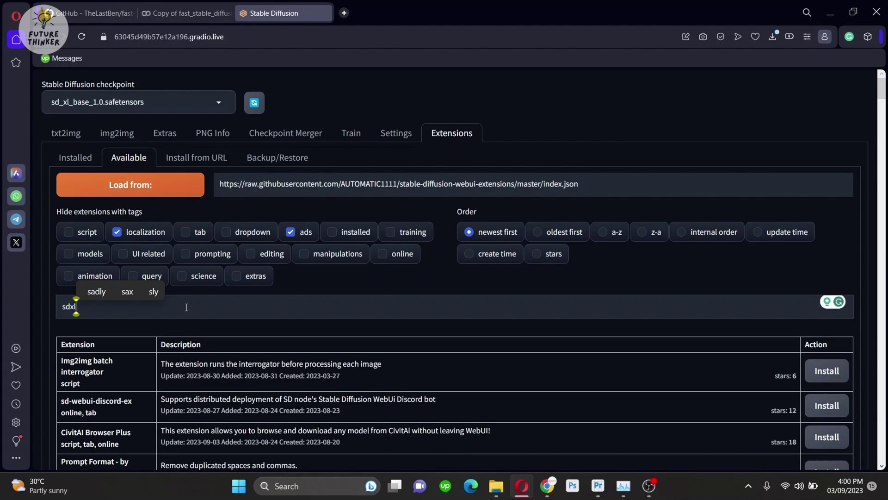
{"action": "key", "text": "BackSpace"}
{"action": "type", "text": "l"}
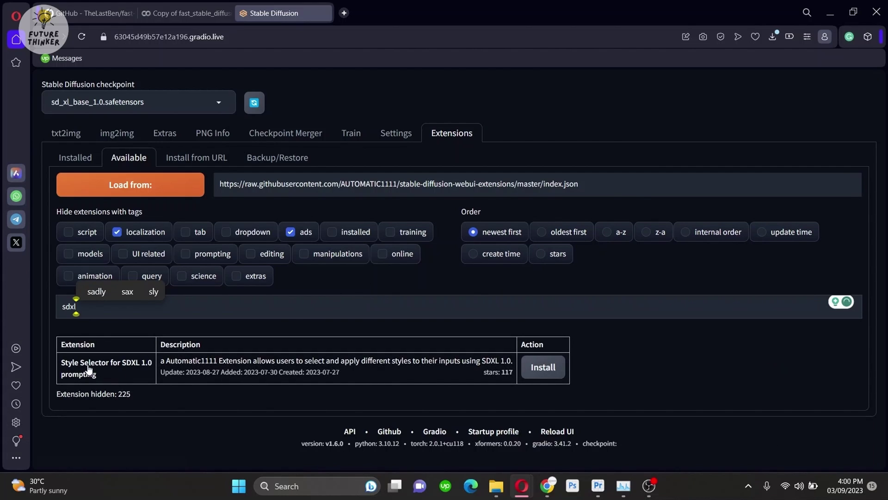
{"action": "left_click", "coordinate": [547, 366]}
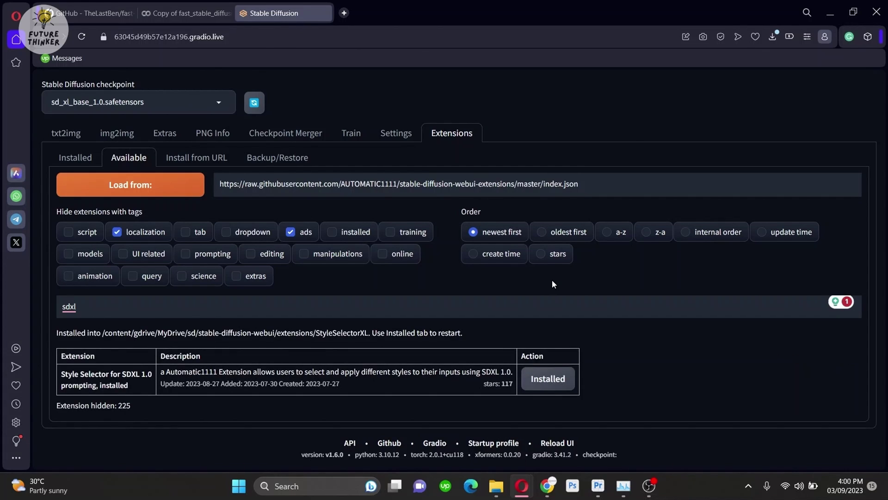
{"action": "left_click", "coordinate": [82, 161]}
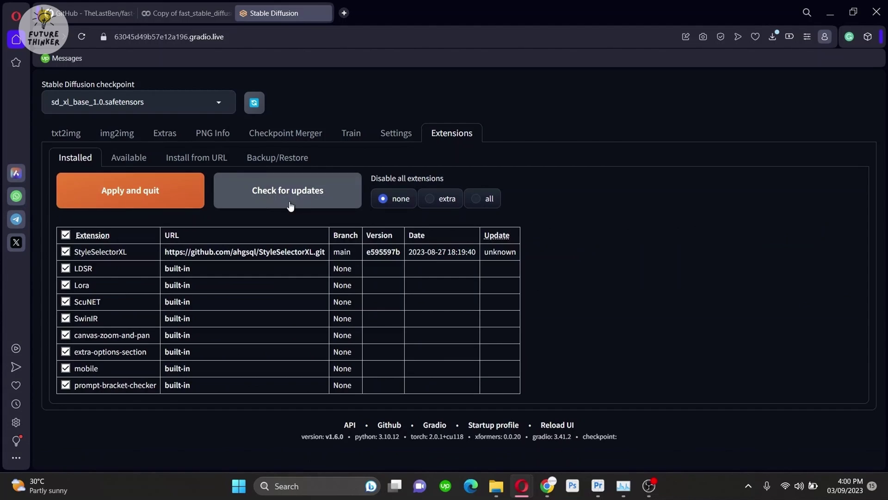
{"action": "left_click", "coordinate": [297, 194]}
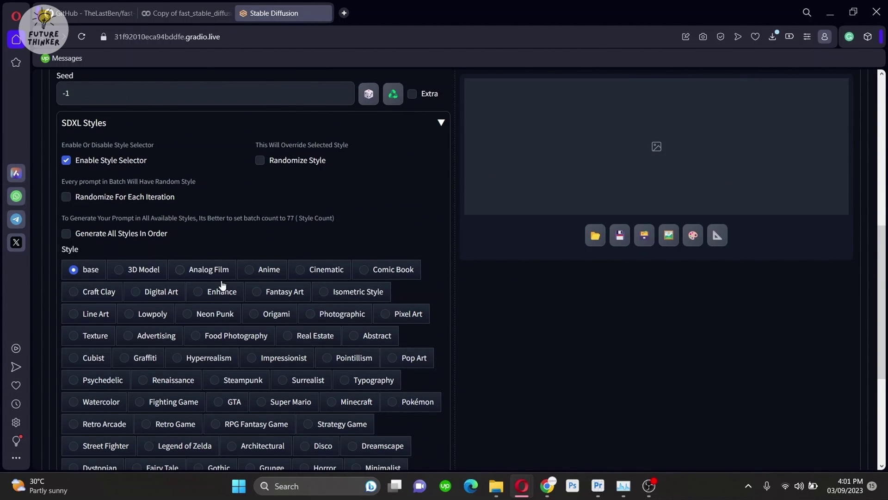
{"action": "scroll", "coordinate": [254, 333], "scroll_direction": "down", "scroll_amount": 2}
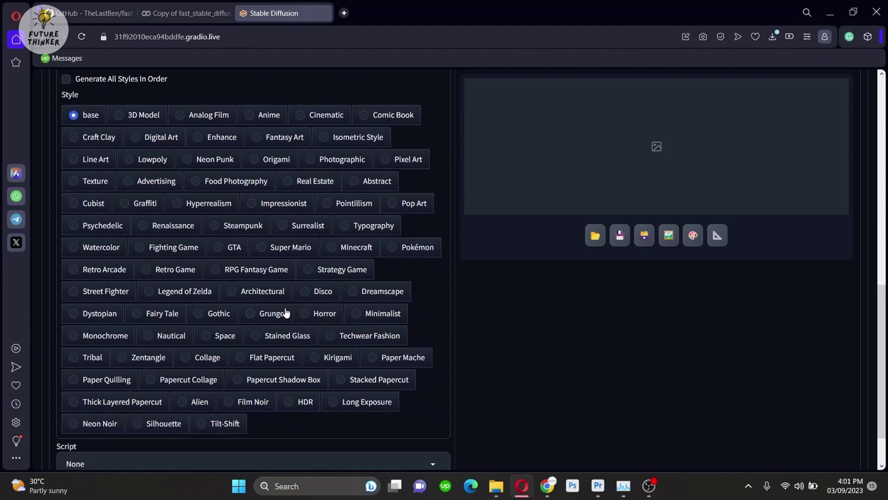
{"action": "scroll", "coordinate": [286, 313], "scroll_direction": "down", "scroll_amount": 2}
{"action": "left_click", "coordinate": [429, 405]}
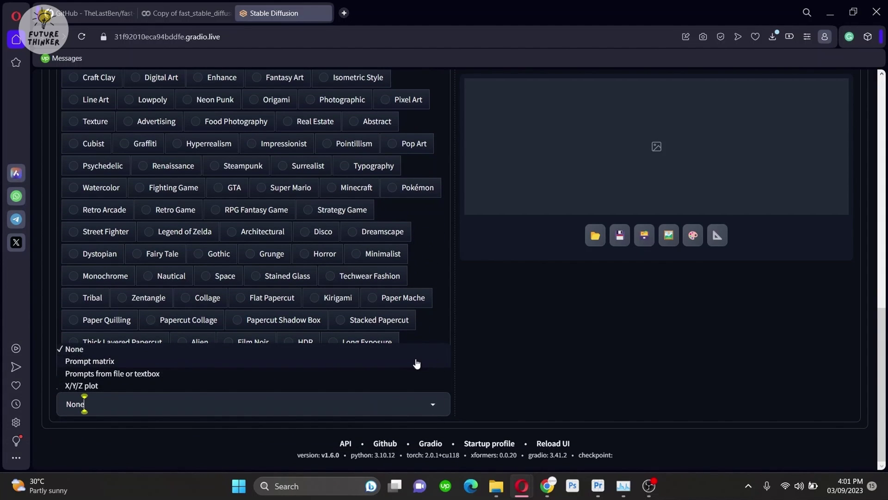
{"action": "left_click", "coordinate": [485, 317]}
{"action": "scroll", "coordinate": [446, 319], "scroll_direction": "up", "scroll_amount": 6}
{"action": "scroll", "coordinate": [423, 333], "scroll_direction": "down", "scroll_amount": 2}
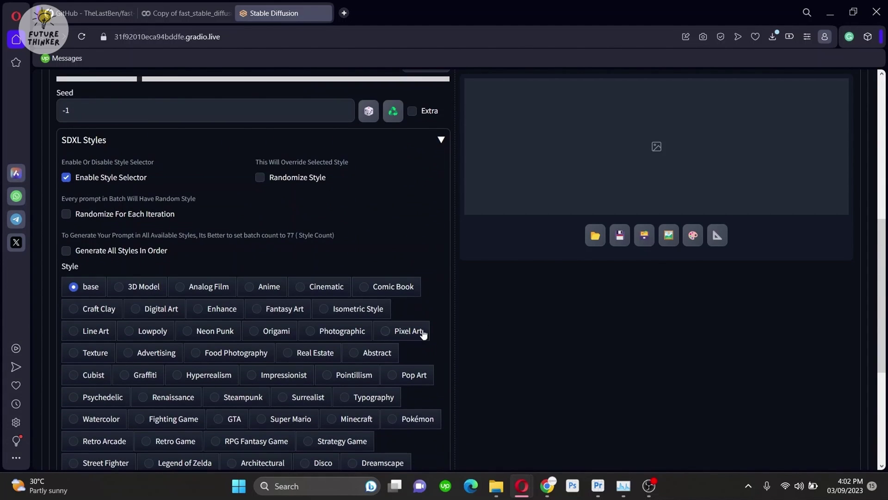
{"action": "scroll", "coordinate": [135, 295], "scroll_direction": "down", "scroll_amount": 2}
{"action": "scroll", "coordinate": [136, 295], "scroll_direction": "down", "scroll_amount": 5}
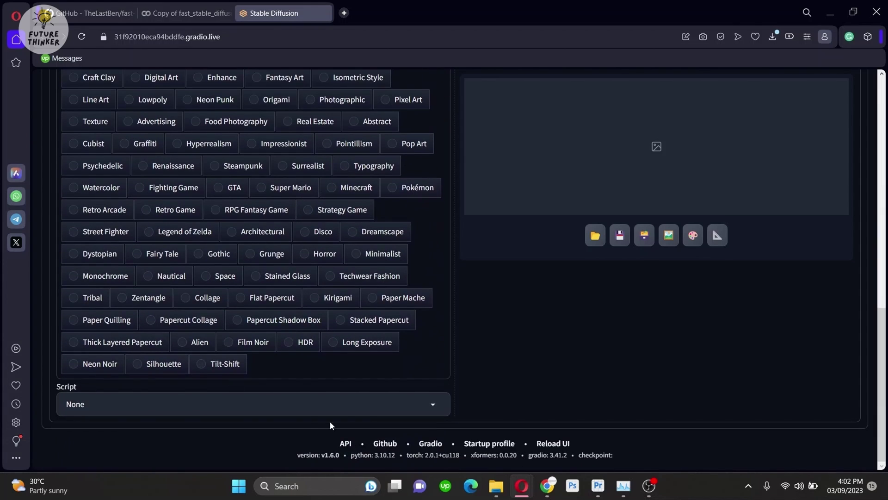
{"action": "left_click", "coordinate": [379, 413]}
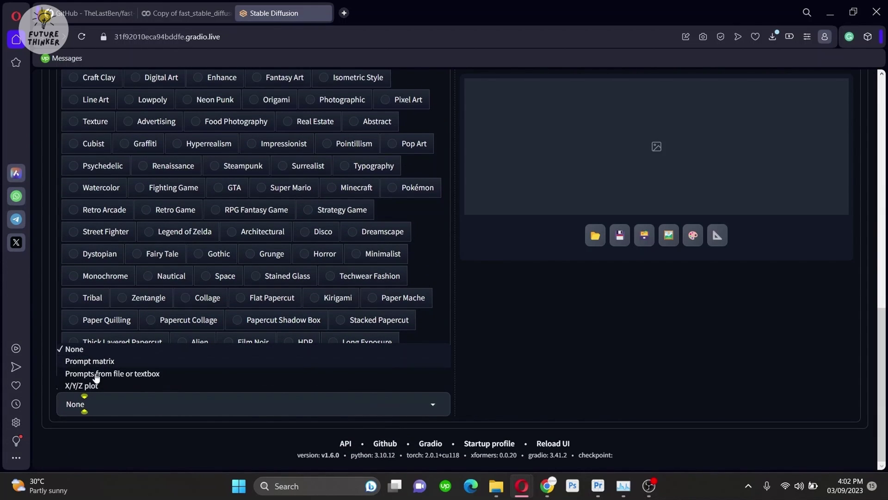
{"action": "left_click", "coordinate": [509, 381]}
{"action": "scroll", "coordinate": [580, 381], "scroll_direction": "up", "scroll_amount": 7}
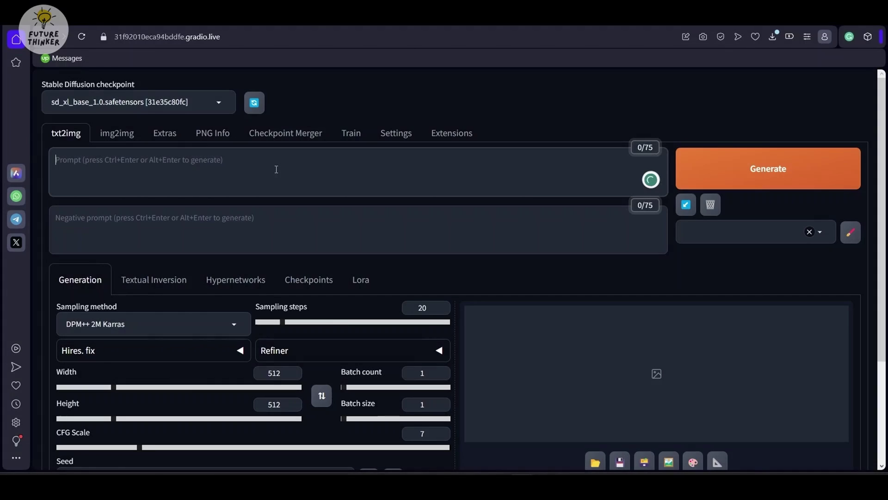
Enter the prompt 'a dinosaur in the space, 8k uhd, high details, cinematic,'
{"action": "type", "text": "a dinosaur in the space,"}
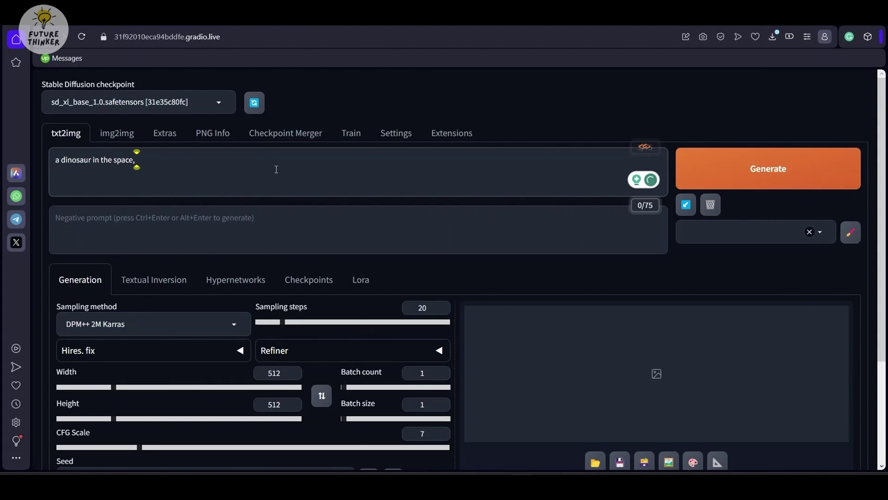
{"action": "type", "text": " 8k uhd, high details, cenema"}
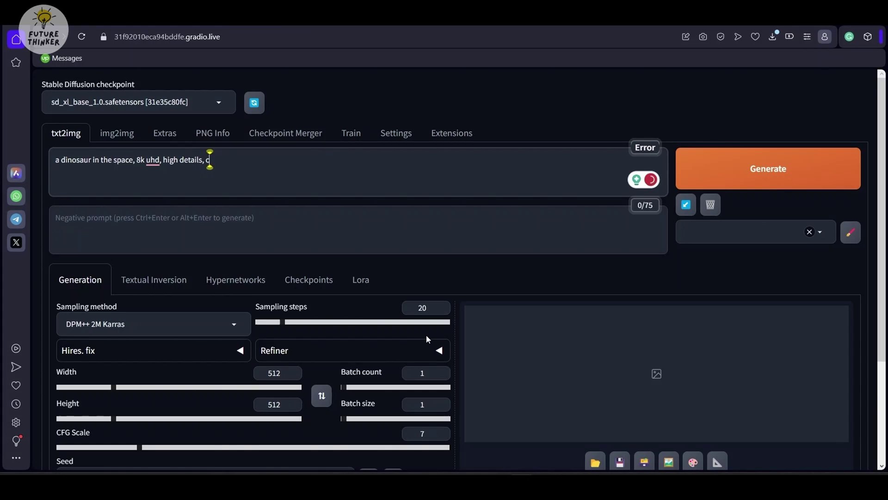
{"action": "key", "text": "BackSpace"}
{"action": "key", "text": "BackSpace"}
{"action": "key", "text": "BackSpace"}
{"action": "key", "text": "BackSpace"}
{"action": "key", "text": "BackSpace"}
{"action": "type", "text": "inematic,"}
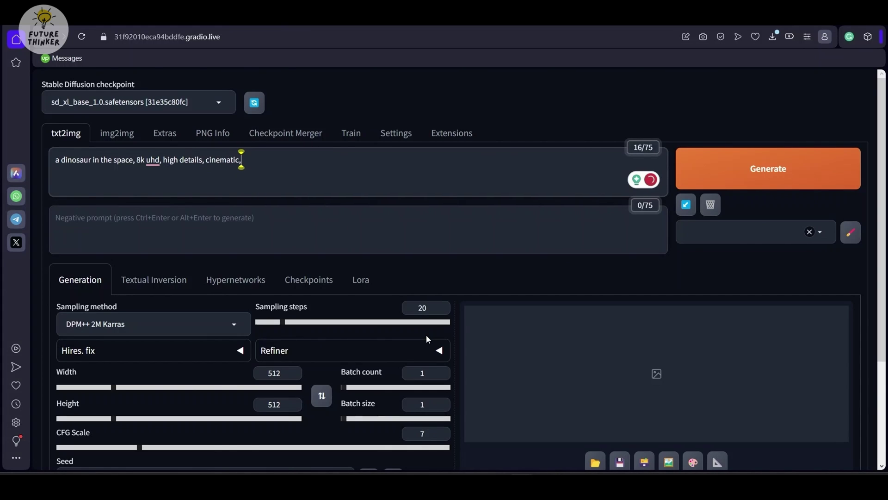
Expand SDXL Styles and choose the Photographic style
{"action": "scroll", "coordinate": [490, 345], "scroll_direction": "down", "scroll_amount": 3}
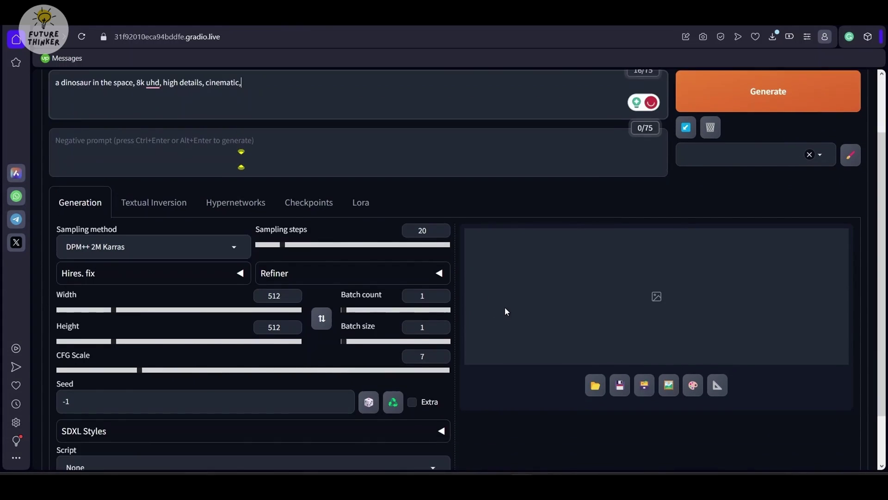
{"action": "left_click", "coordinate": [442, 368]}
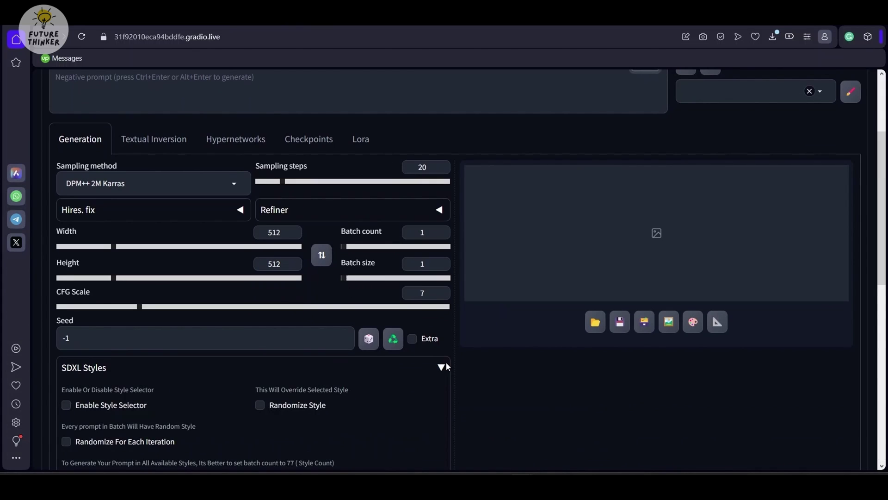
{"action": "scroll", "coordinate": [307, 369], "scroll_direction": "down", "scroll_amount": 2}
{"action": "scroll", "coordinate": [274, 332], "scroll_direction": "down", "scroll_amount": 5}
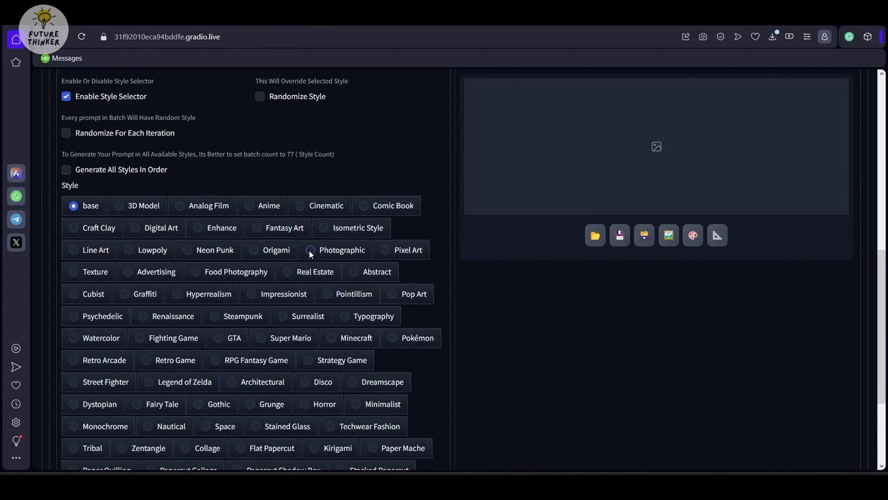
{"action": "left_click", "coordinate": [309, 250]}
{"action": "scroll", "coordinate": [528, 329], "scroll_direction": "up", "scroll_amount": 7}
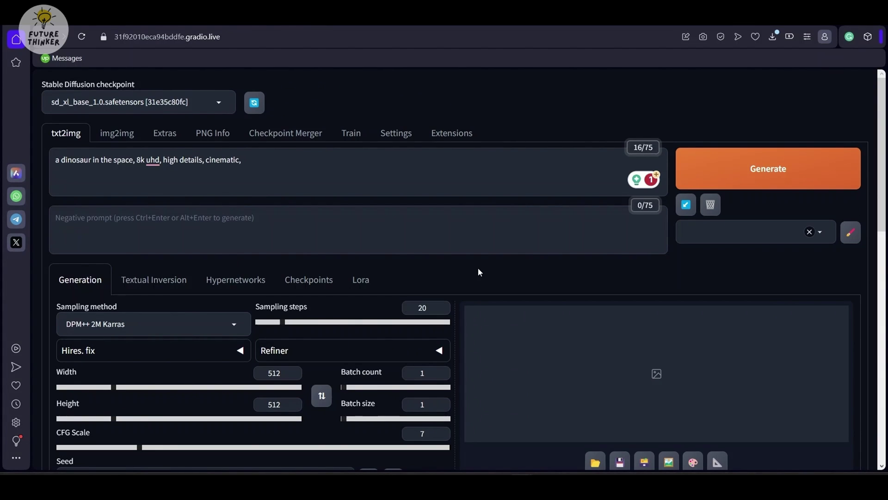
Set the image width and height to 1024
{"action": "scroll", "coordinate": [467, 269], "scroll_direction": "down", "scroll_amount": 1}
{"action": "scroll", "coordinate": [467, 273], "scroll_direction": "down", "scroll_amount": 3}
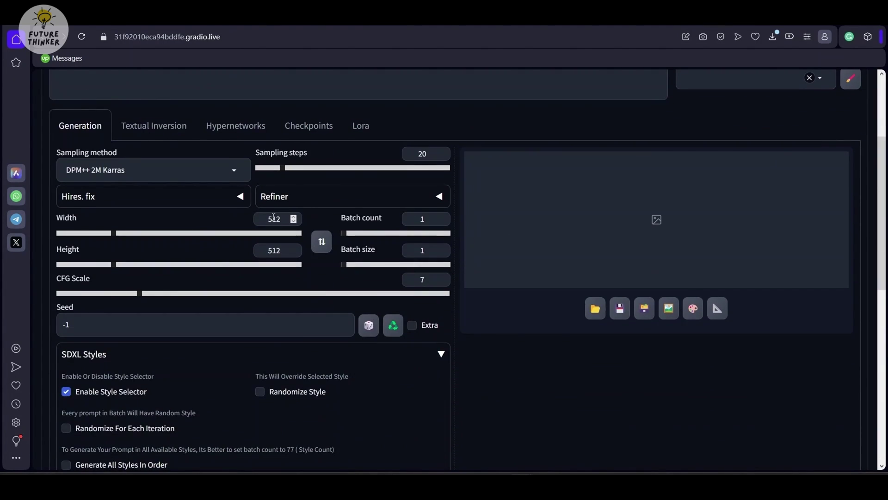
{"action": "type", "text": "24"}
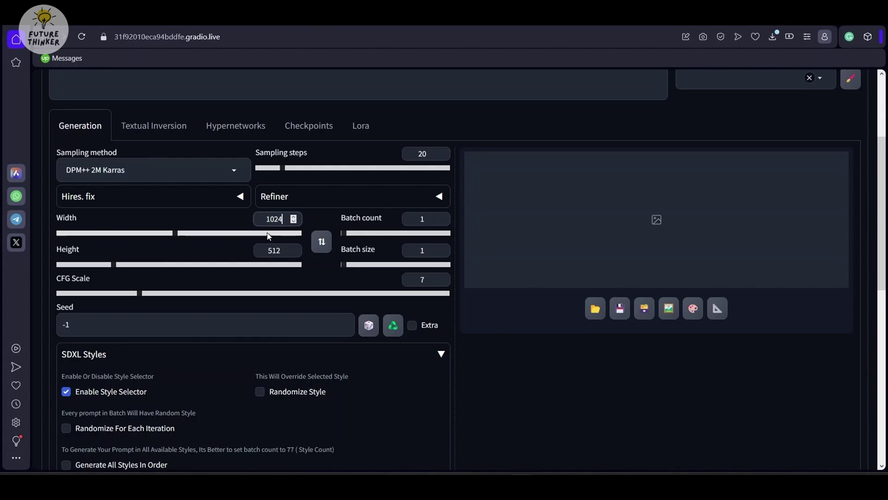
{"action": "double_click", "coordinate": [267, 249]}
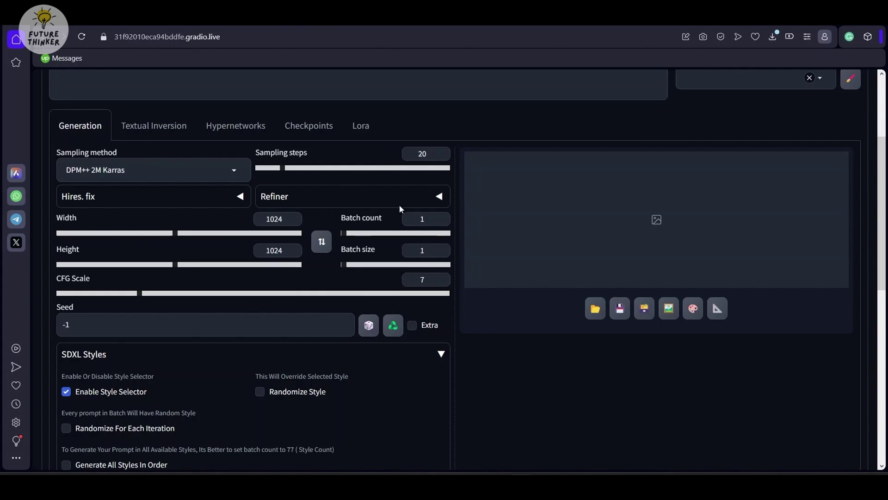
Use sd_xl_base_1.0 as the refiner checkpoint, lowering Switch at to 0.6
{"action": "left_click", "coordinate": [440, 197]}
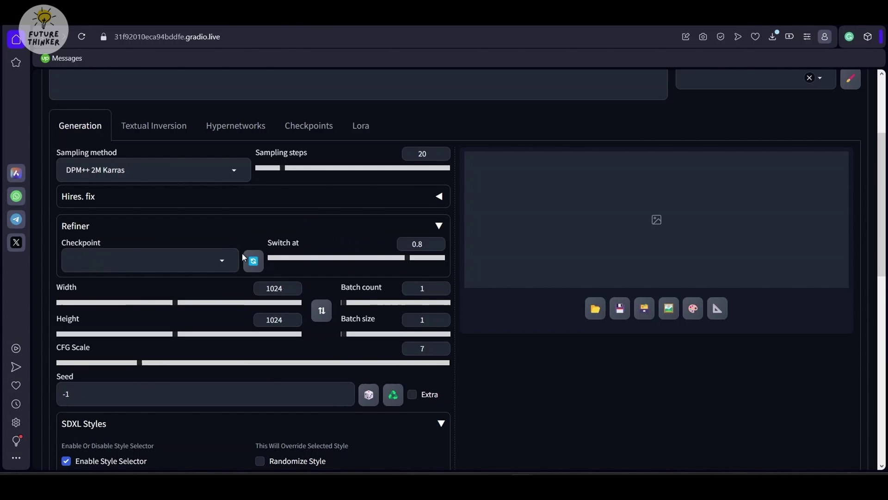
{"action": "left_click", "coordinate": [185, 260]}
{"action": "left_click", "coordinate": [125, 229]}
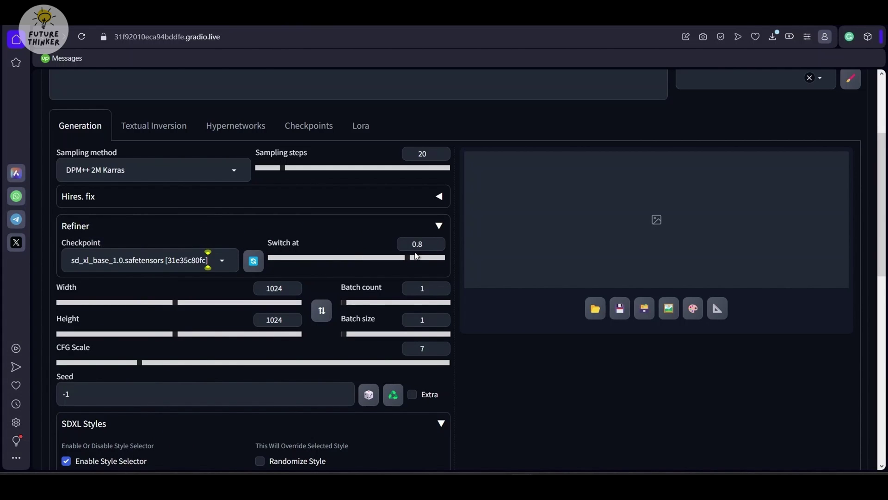
{"action": "left_click_drag", "start_coordinate": [416, 255], "coordinate": [397, 259]}
Scroll back up to the prompt and the generated dinosaur images
{"action": "scroll", "coordinate": [505, 294], "scroll_direction": "up", "scroll_amount": 3}
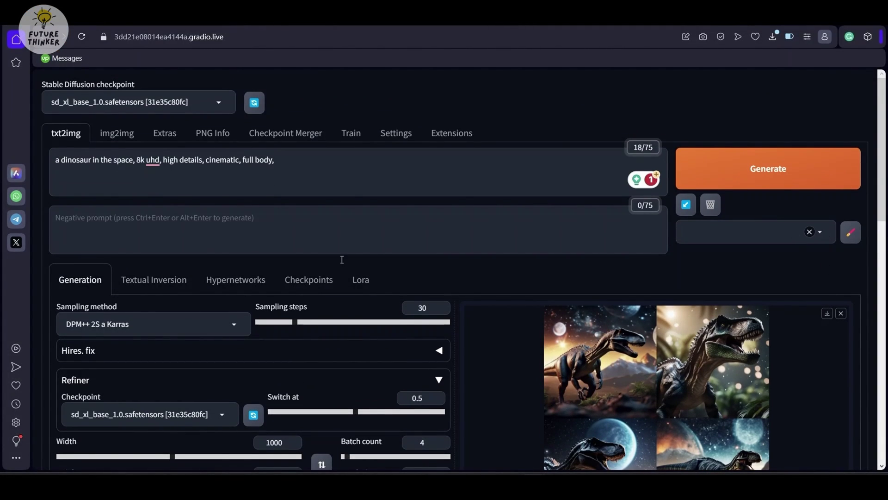
Select the 3D Model style and generate a new dinosaur batch
{"action": "scroll", "coordinate": [356, 294], "scroll_direction": "down", "scroll_amount": 7}
{"action": "scroll", "coordinate": [394, 290], "scroll_direction": "down", "scroll_amount": 5}
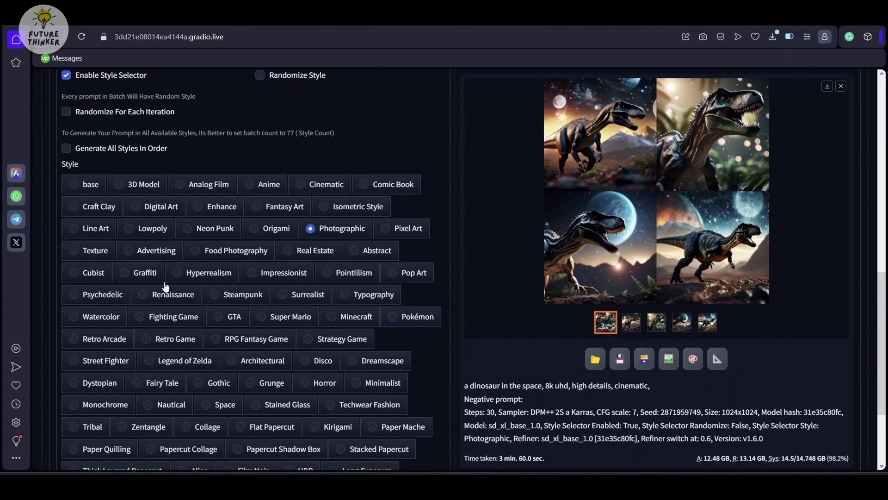
{"action": "left_click", "coordinate": [141, 187]}
{"action": "scroll", "coordinate": [298, 260], "scroll_direction": "up", "scroll_amount": 11}
{"action": "scroll", "coordinate": [278, 340], "scroll_direction": "down", "scroll_amount": 2}
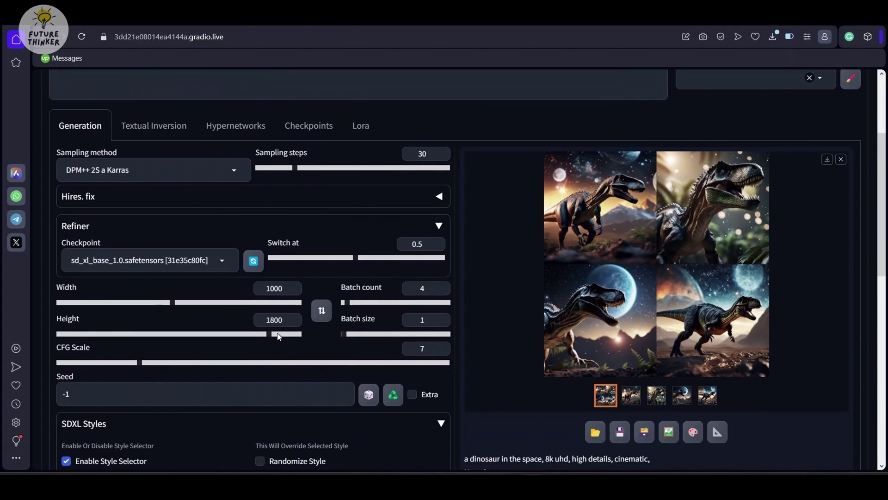
{"action": "scroll", "coordinate": [354, 313], "scroll_direction": "up", "scroll_amount": 3}
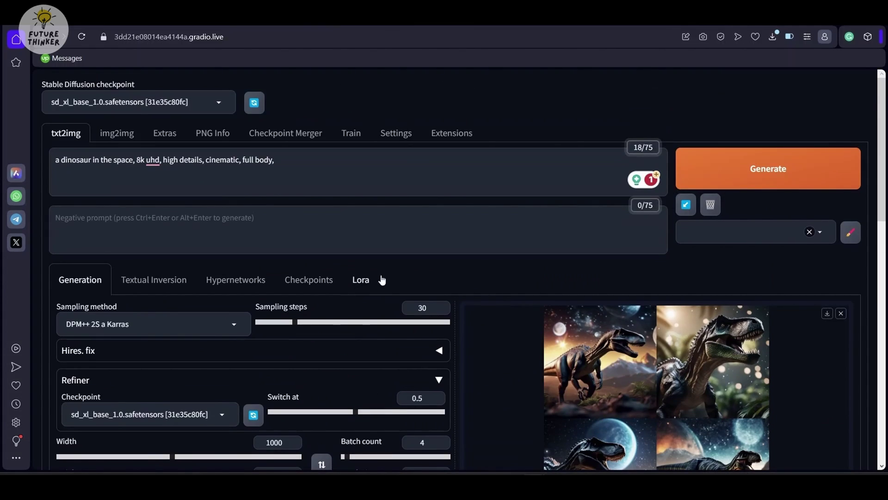
{"action": "left_click", "coordinate": [765, 174]}
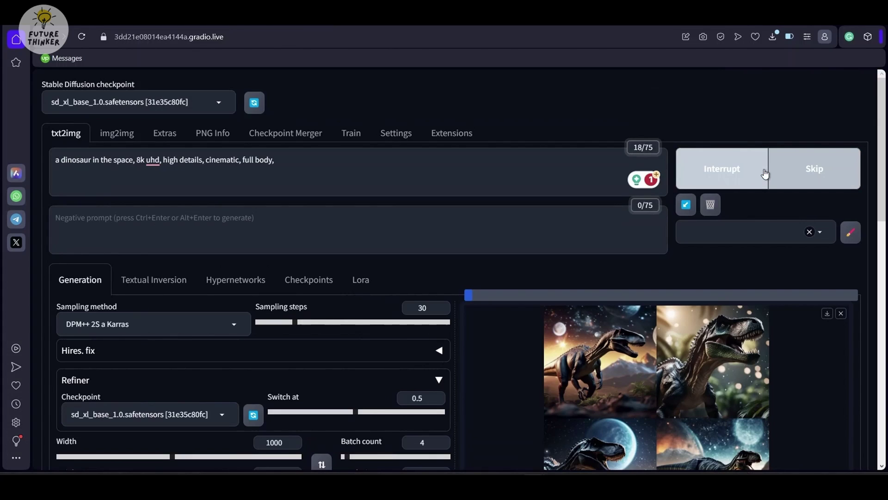